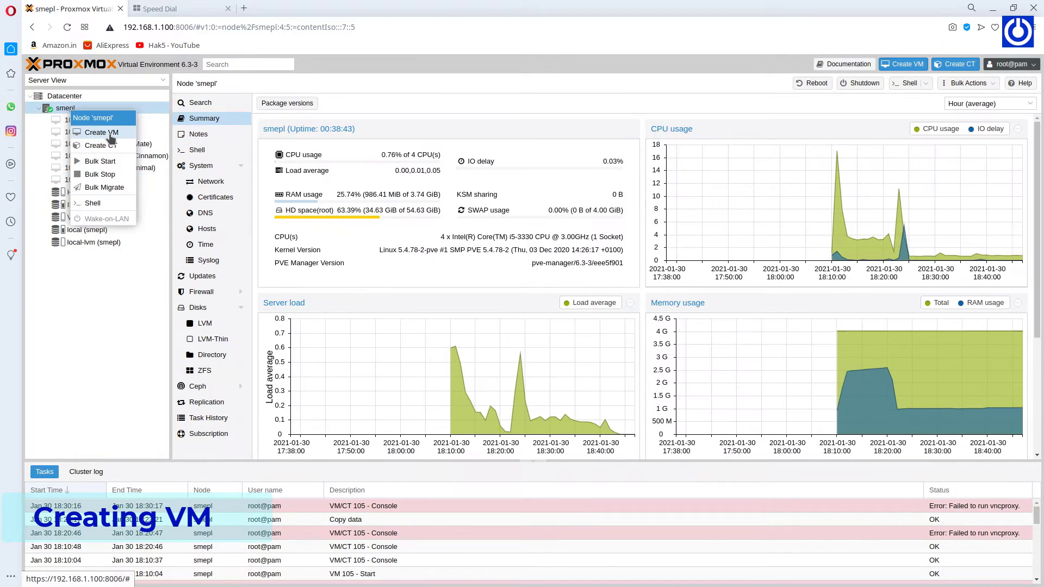
Start a new VM on node smepl named TrueNASCore using the TrueNAS-12.0-U1.1.iso image.
left_click(90, 117)
left_click(473, 268)
type("Tr")
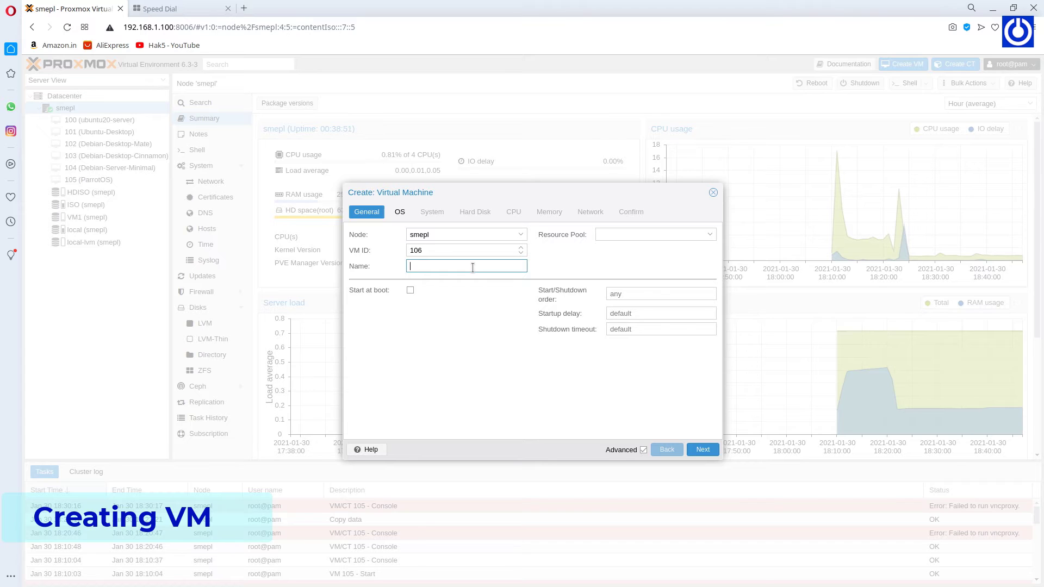
type("TrueNASCore")
left_click(711, 236)
left_click(703, 449)
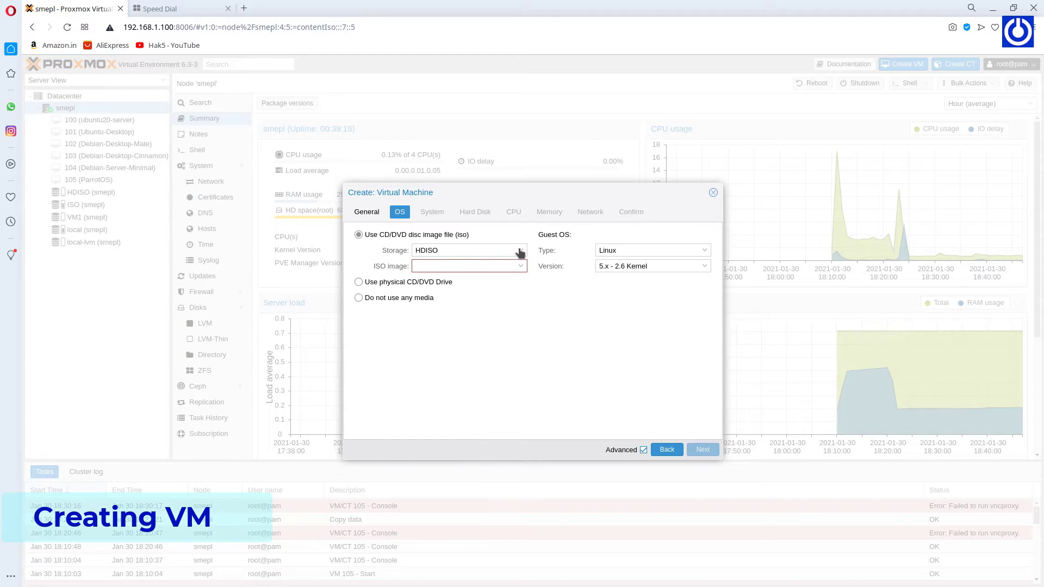
left_click(521, 266)
left_click(471, 392)
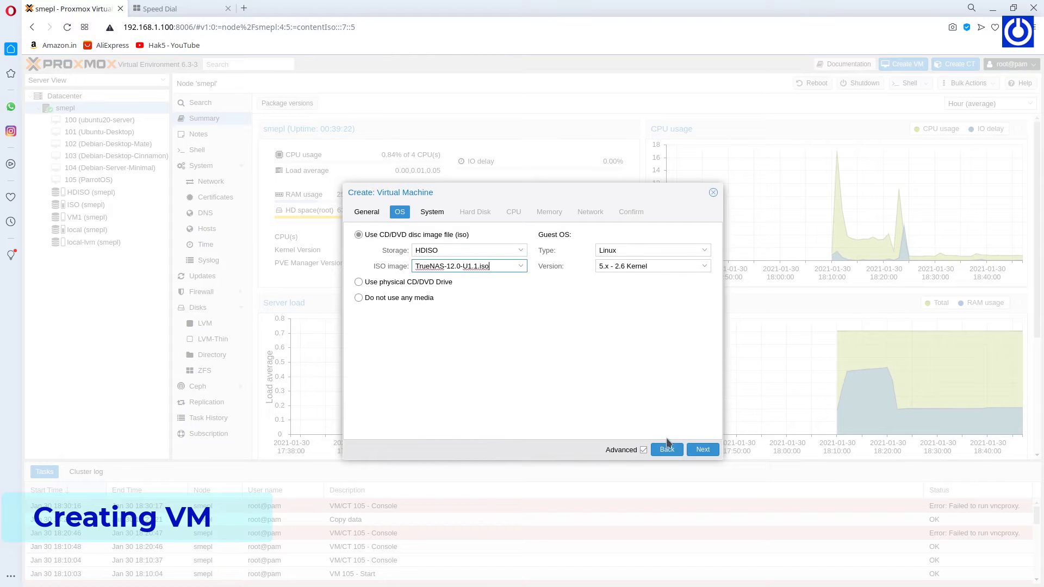
Put the 32 GiB disk on the SATA bus, keep the other defaults, and finish creating VM 106.
left_click(703, 449)
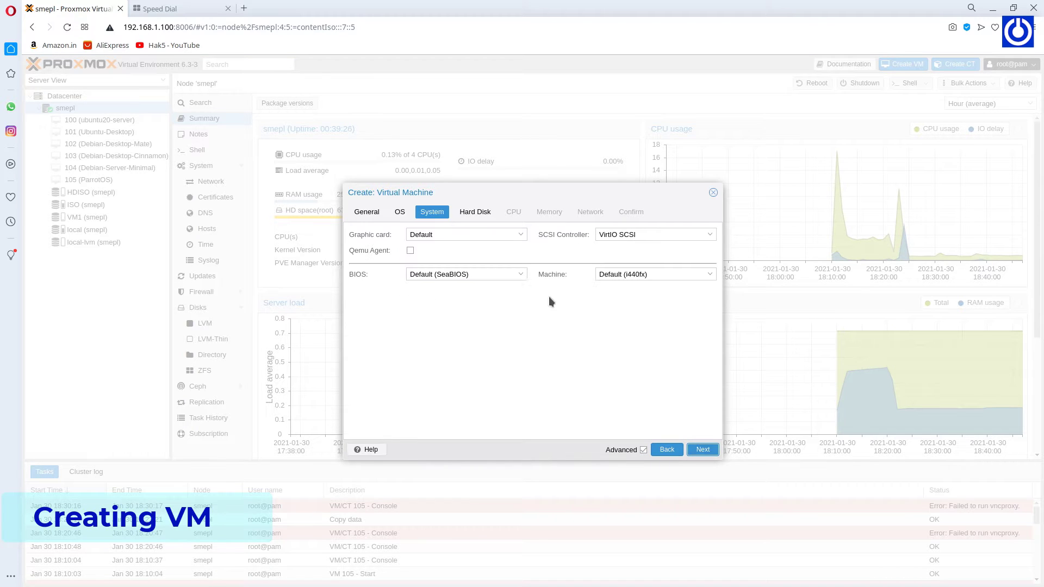
left_click(703, 449)
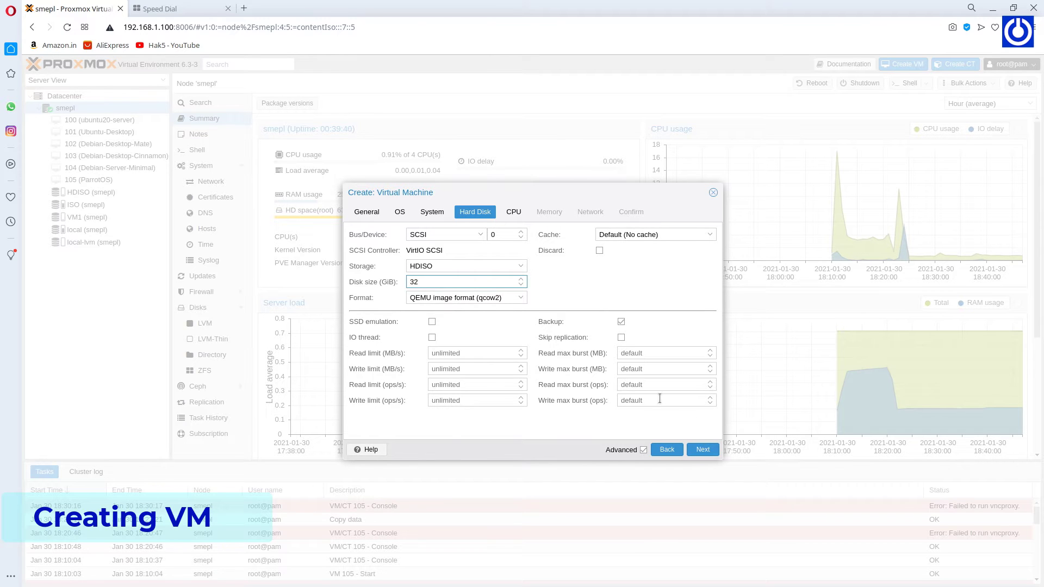
left_click(481, 235)
left_click(419, 260)
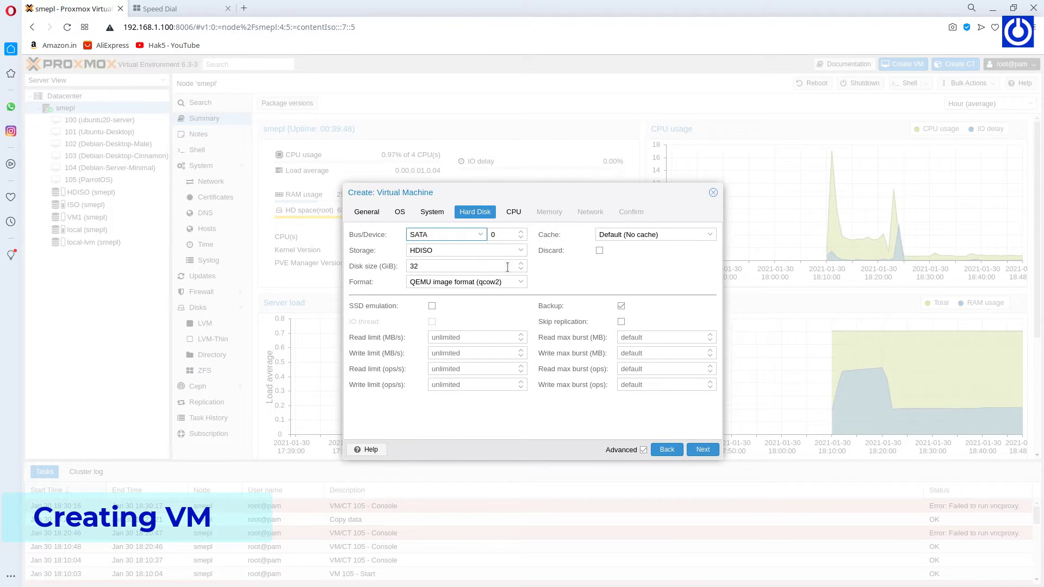
left_click(703, 449)
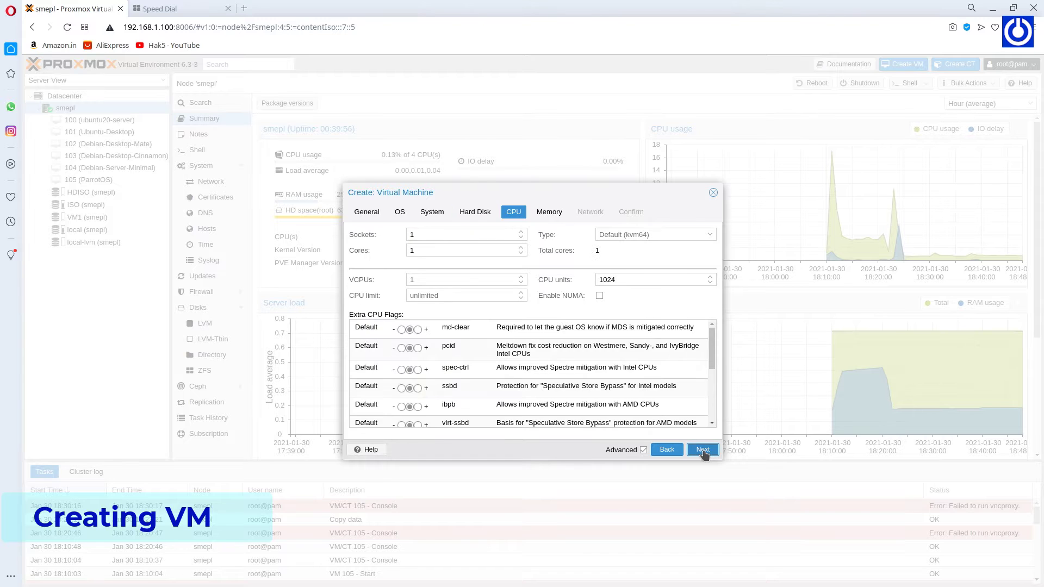
left_click(703, 450)
left_click(703, 450)
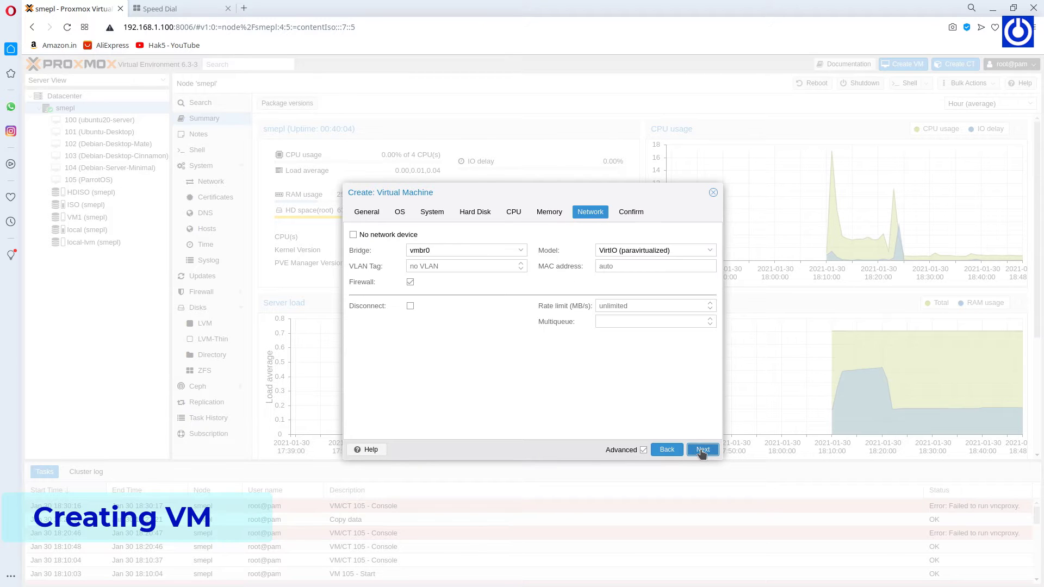
left_click(702, 449)
left_click(703, 451)
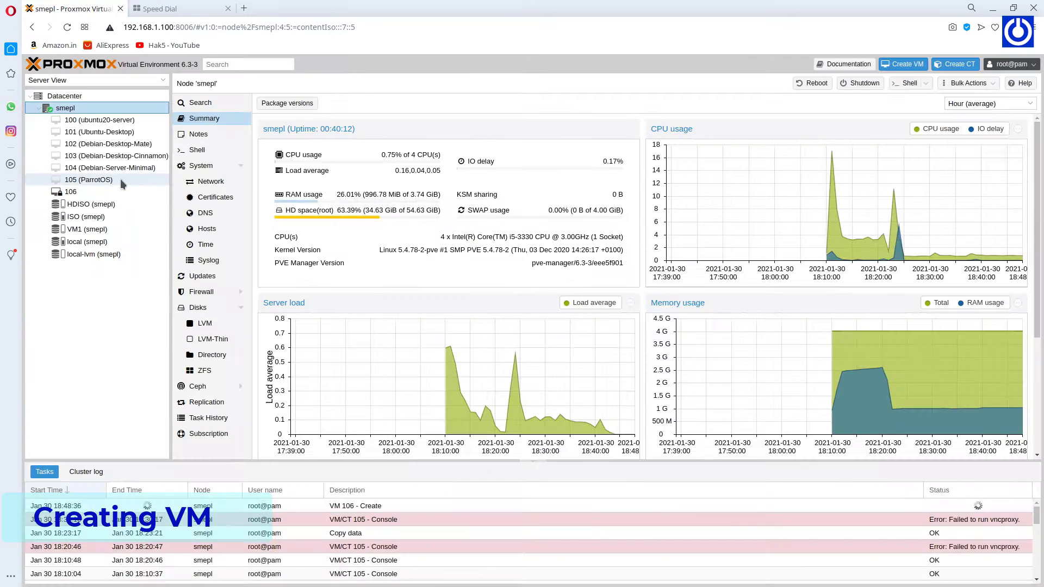
Add a second 64 GiB hard disk, stored on HDISO, to VM 106's hardware.
left_click(103, 192)
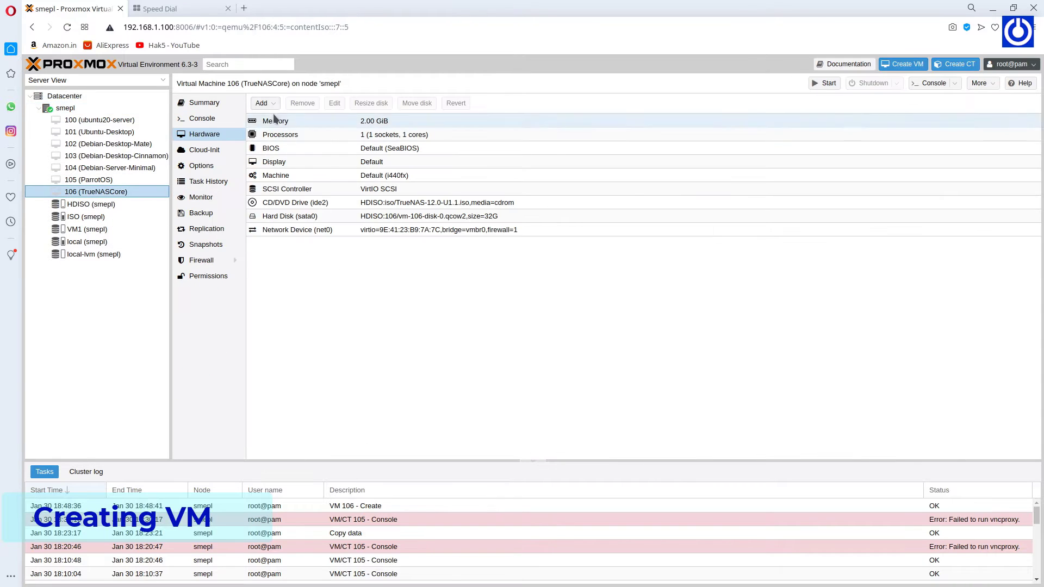
left_click(261, 103)
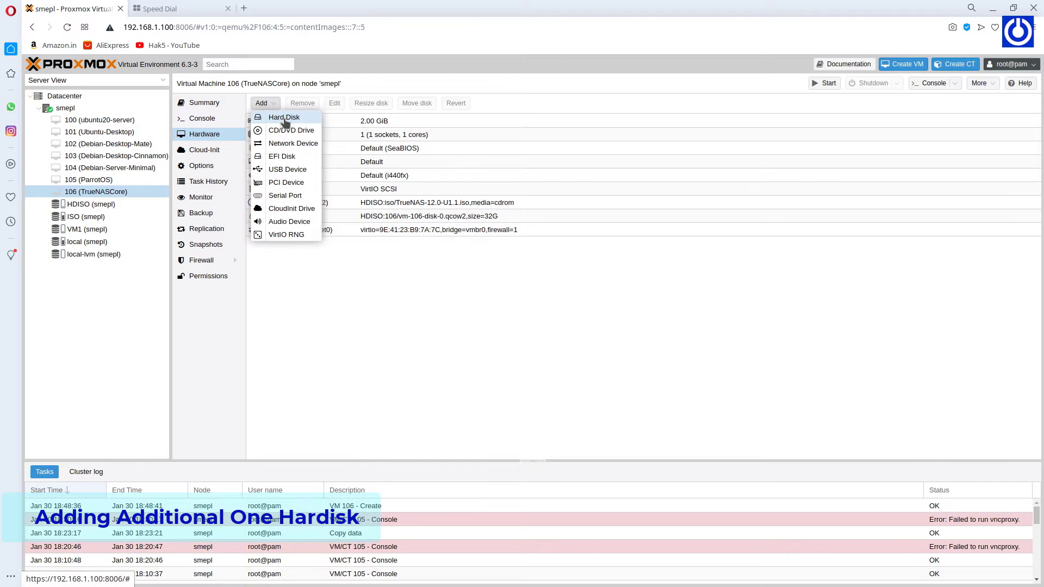
left_click(285, 118)
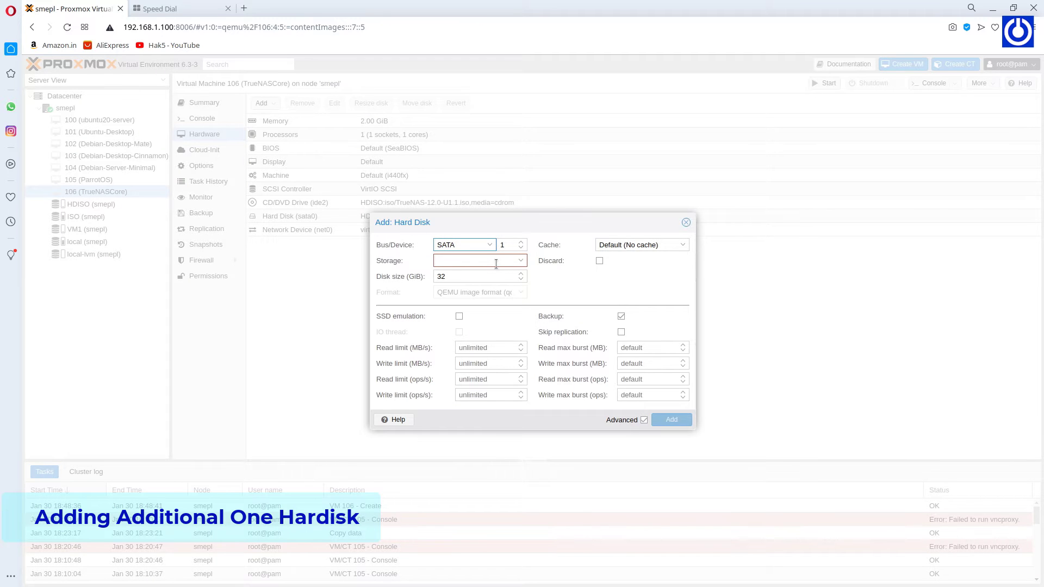
left_click(519, 262)
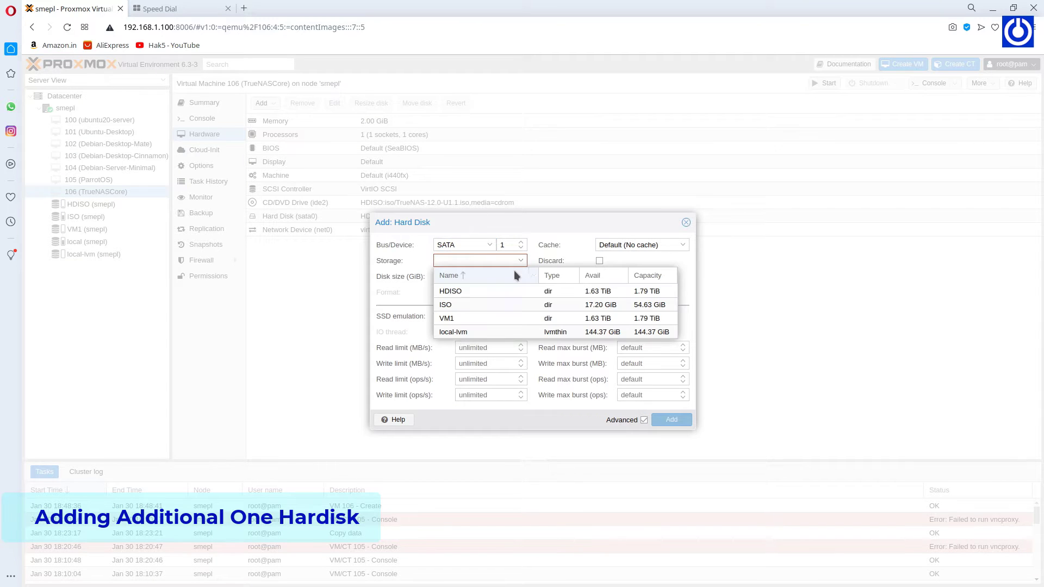
left_click(498, 288)
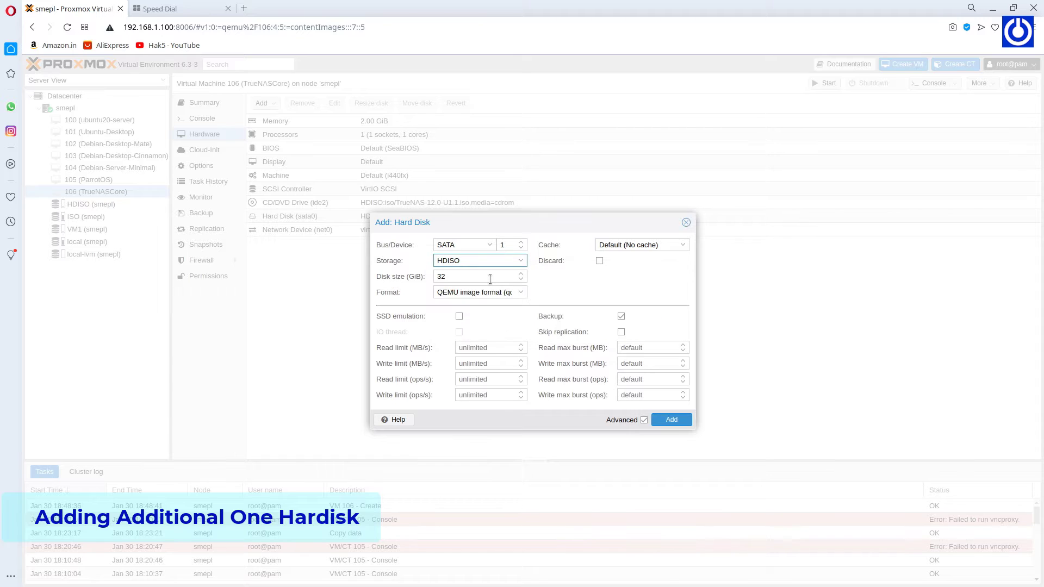
left_click(489, 278)
double_click(439, 277)
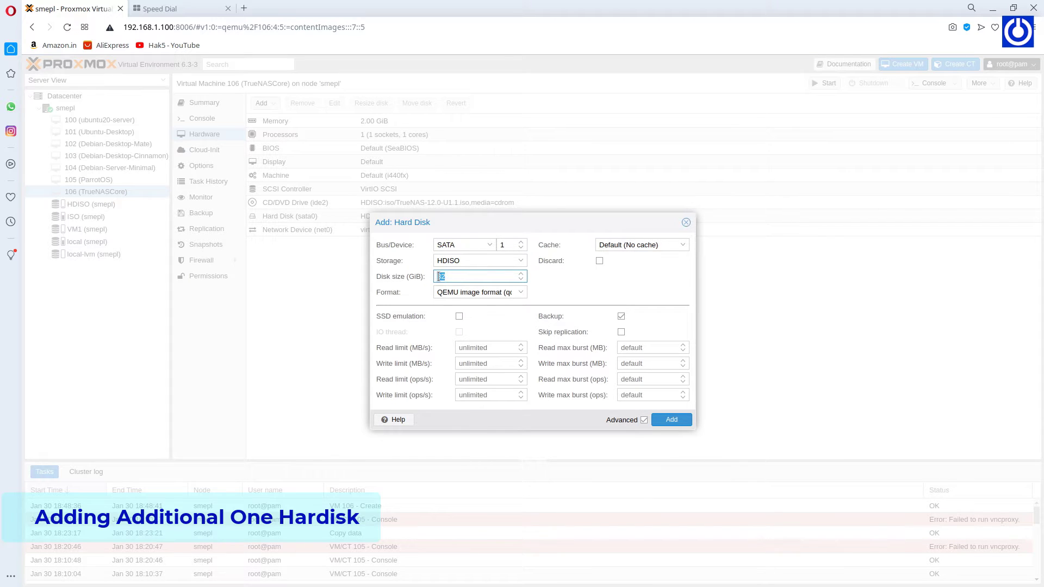
key("End")
left_click_drag(483, 279, 426, 276)
left_click(678, 420)
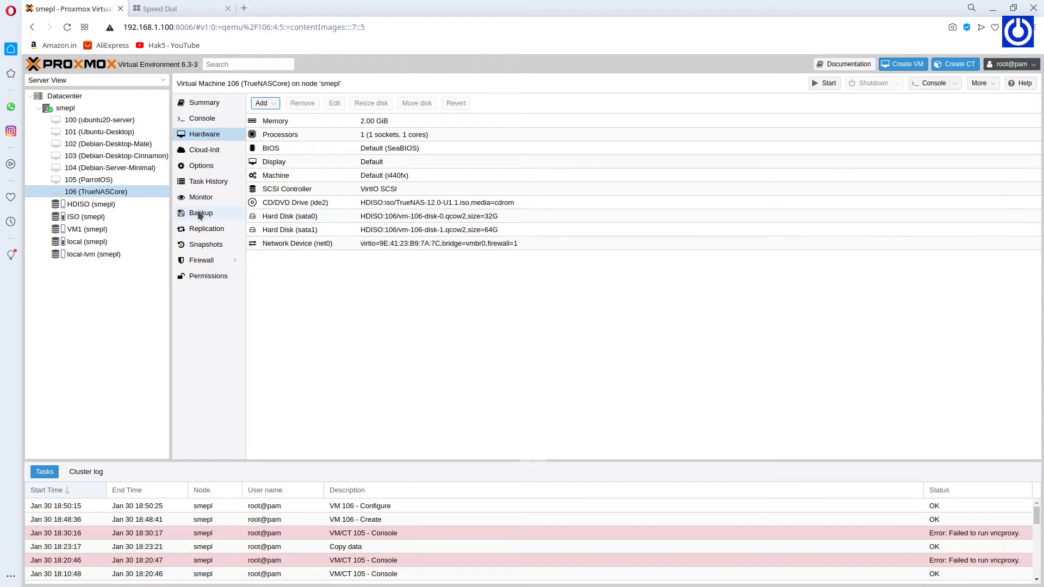
Open VM 106's console and start the VM so the TrueNAS installer menu boots.
left_click(196, 121)
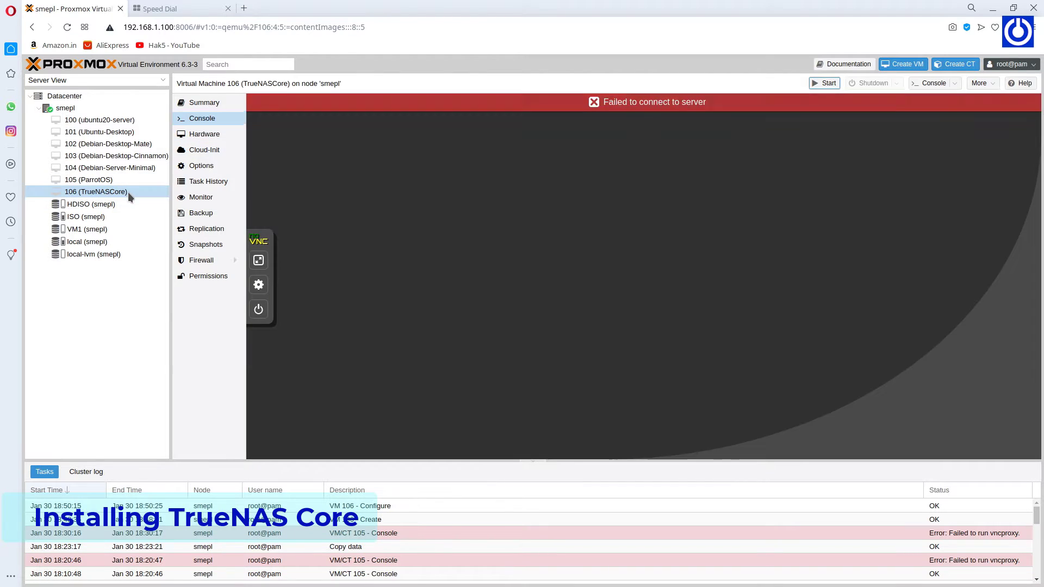
right_click(129, 192)
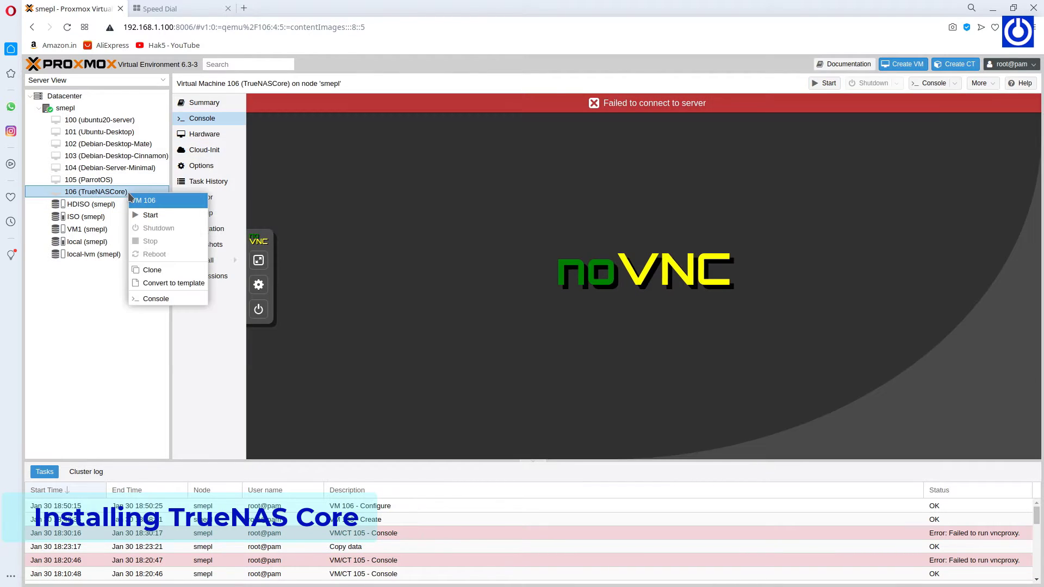
left_click(151, 216)
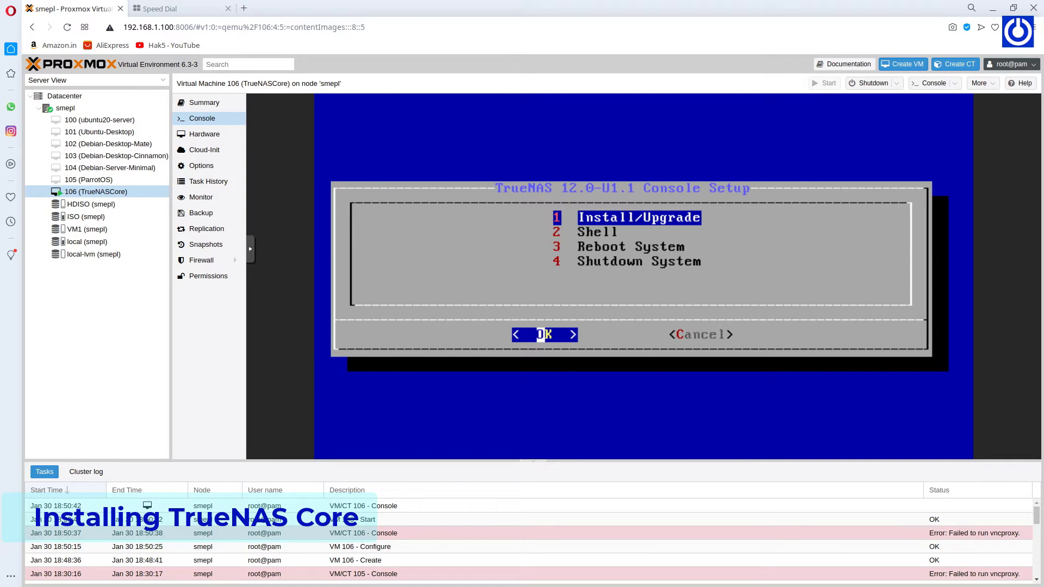
Choose Install/Upgrade and continue past the less-than-8 GB RAM warning.
key("Down")
key("Up")
key("Right")
key("Left")
key("Return")
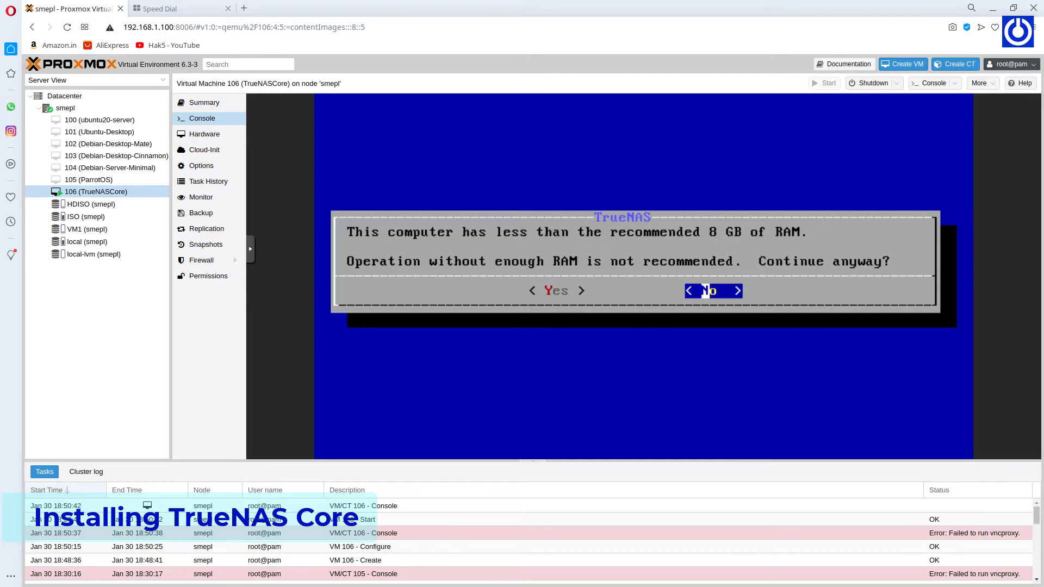
key("Left")
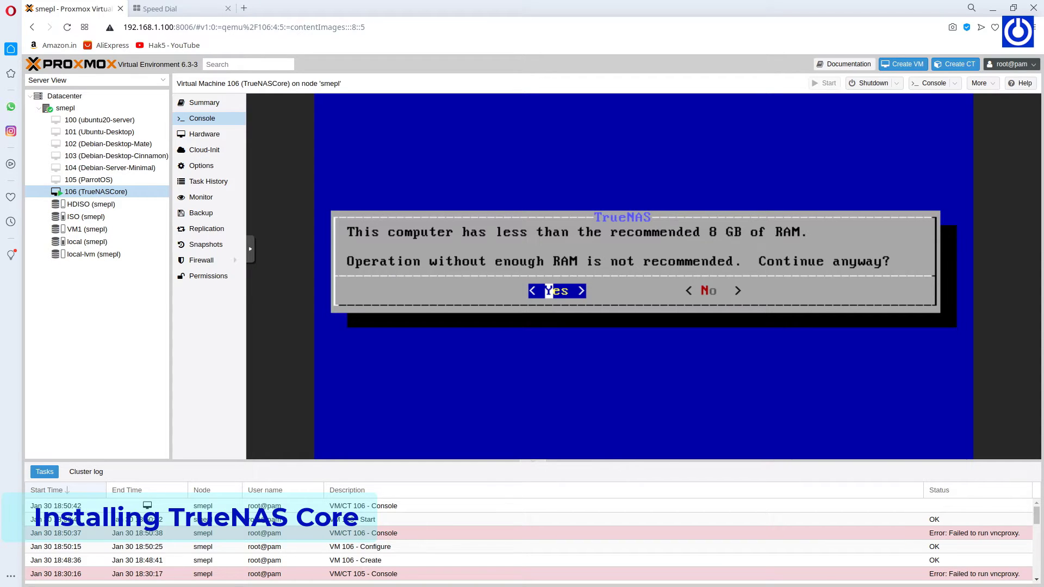
key("Return")
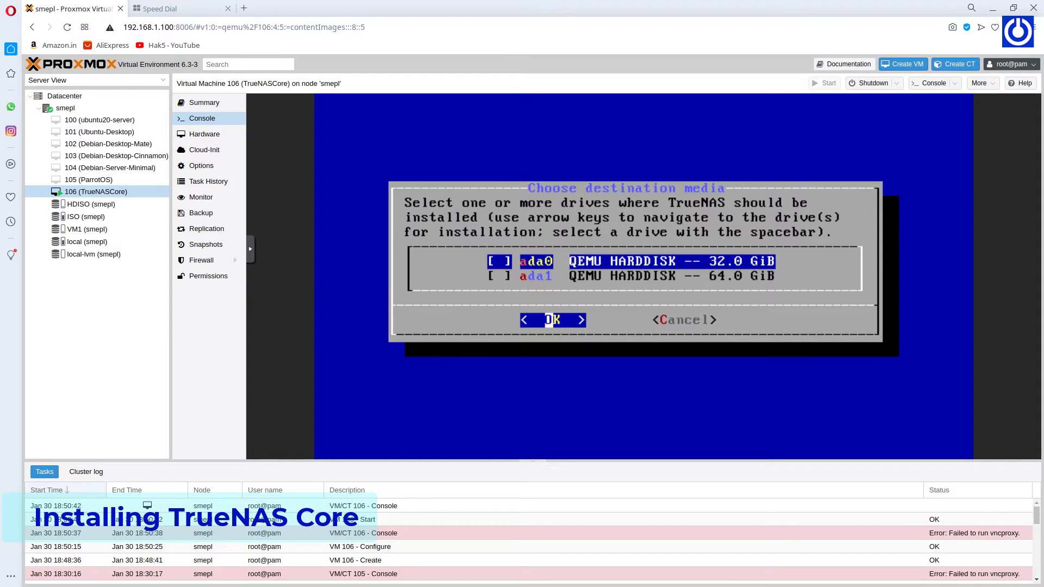
Select ada0 as the install drive and agree to erase it.
key("space")
key("Tab")
key("Left")
key("Return")
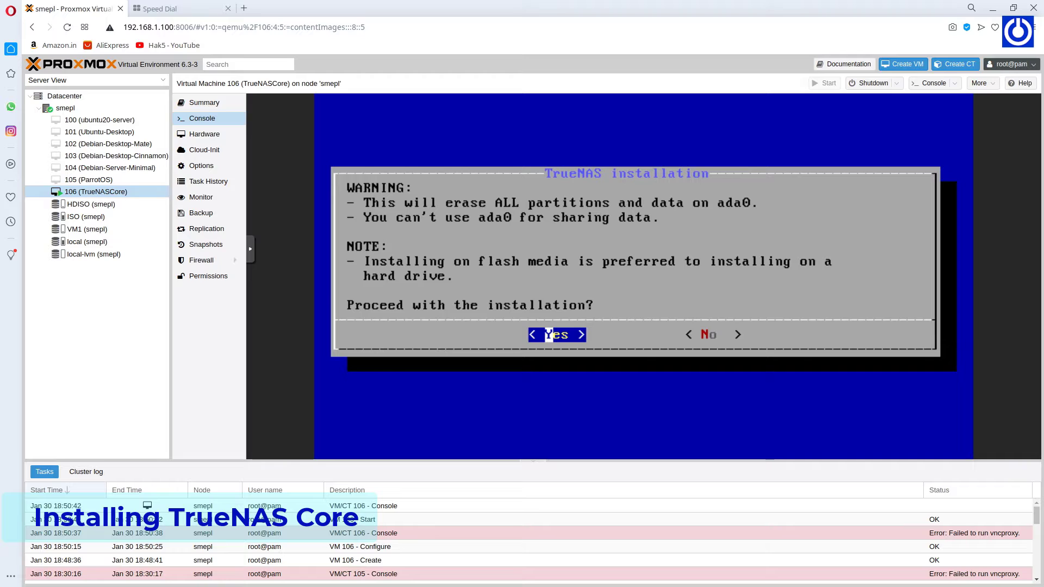
key("Return")
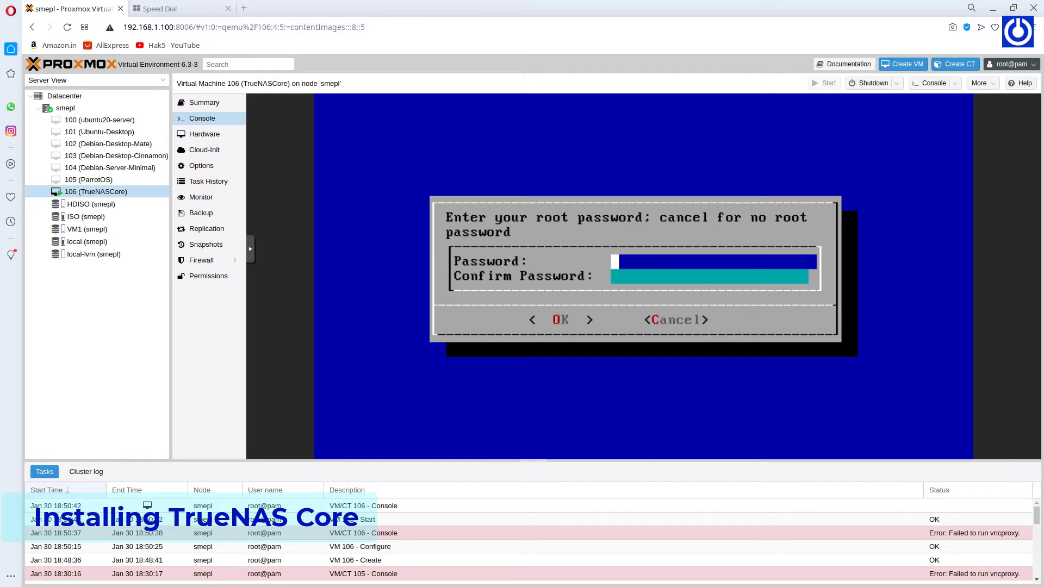
Enter and confirm the TrueNAS root password.
type("*******")
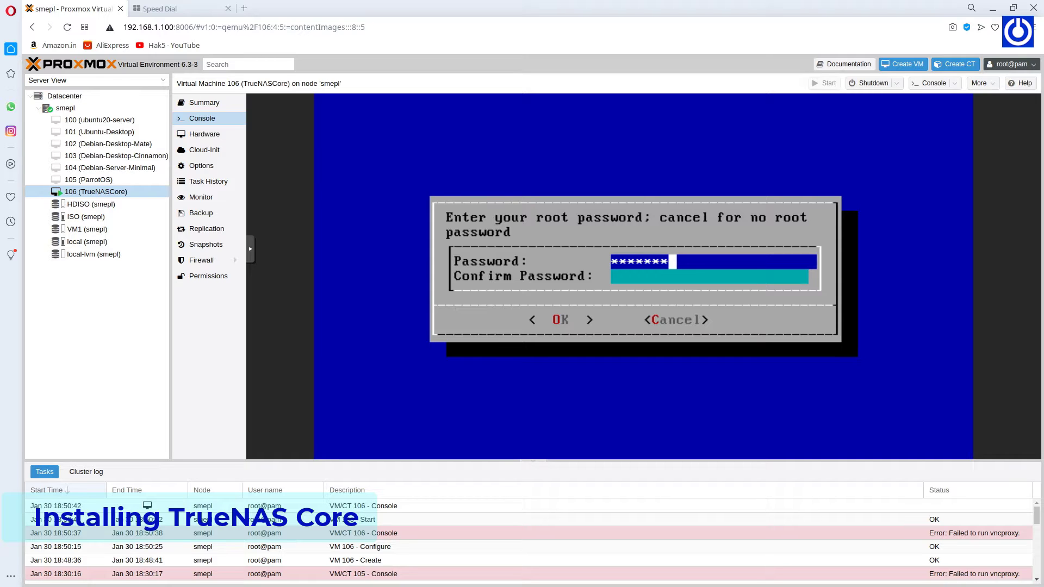
type("**")
key("Down")
type("*********")
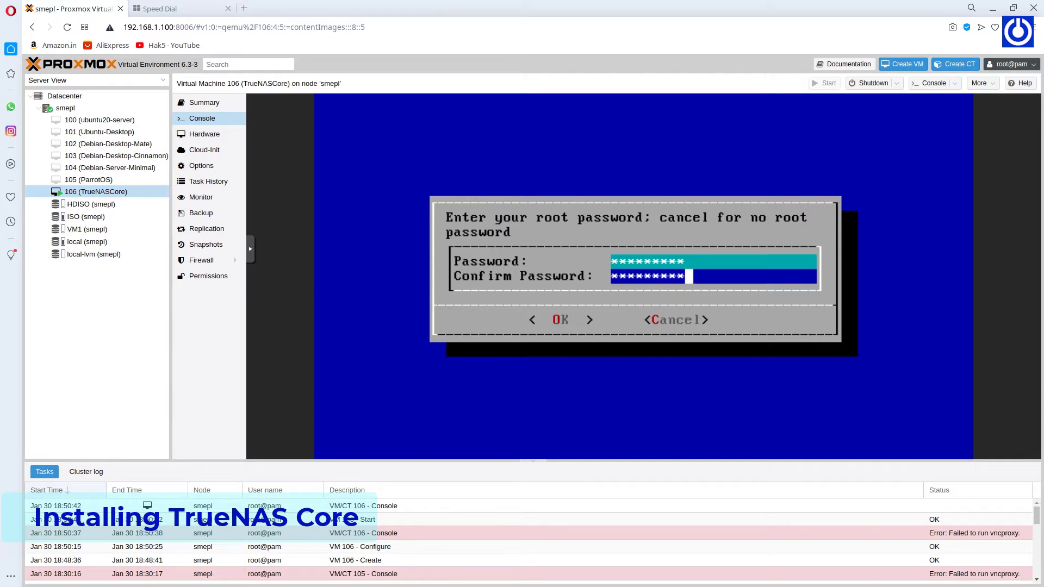
key("Tab")
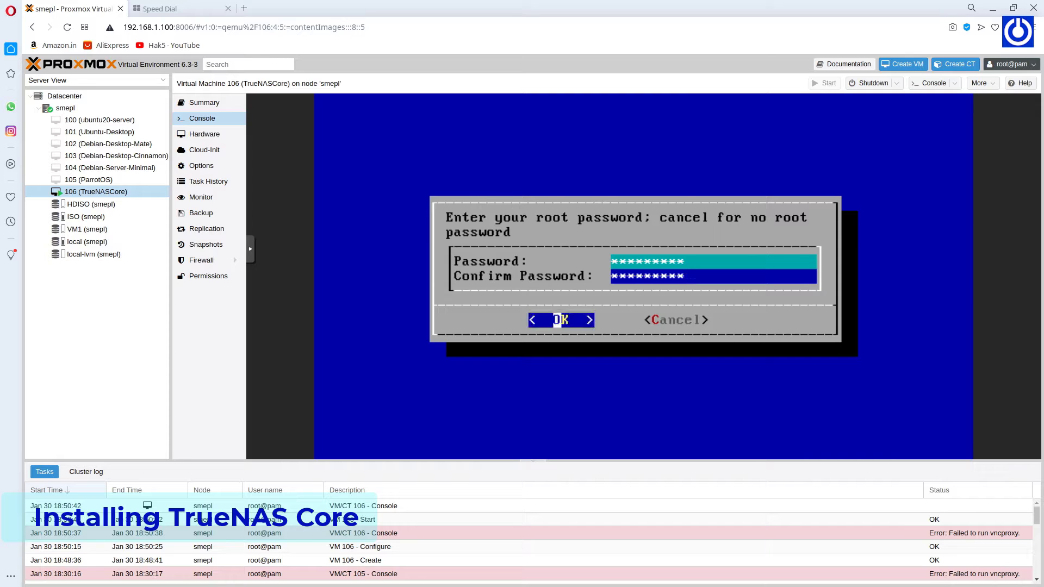
key("Return")
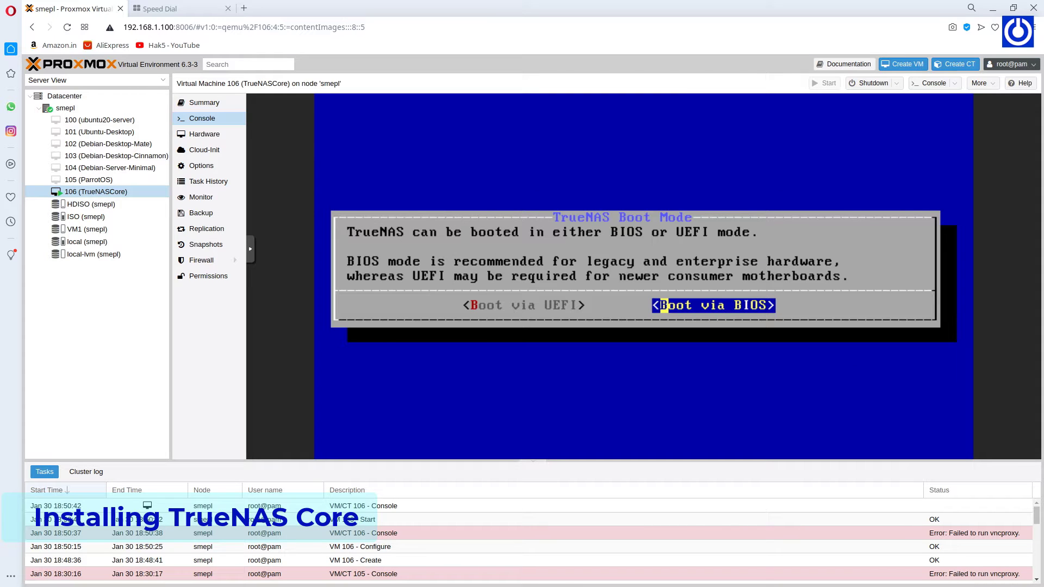
Choose BIOS boot mode and let TrueNAS install onto ada0.
key("Return")
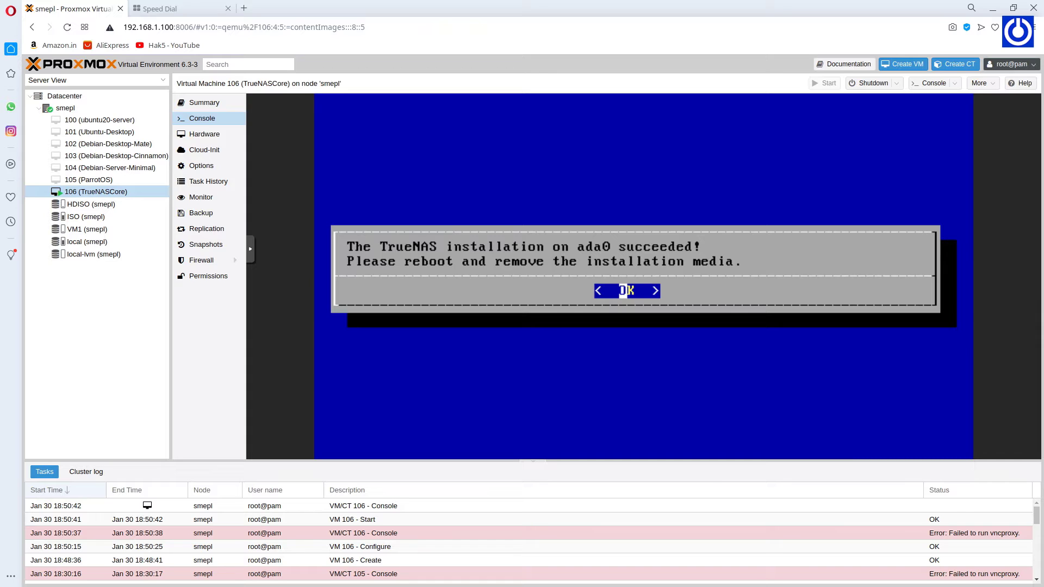
Dismiss the success message and choose Shutdown System from the TrueNAS console menu.
key("Return")
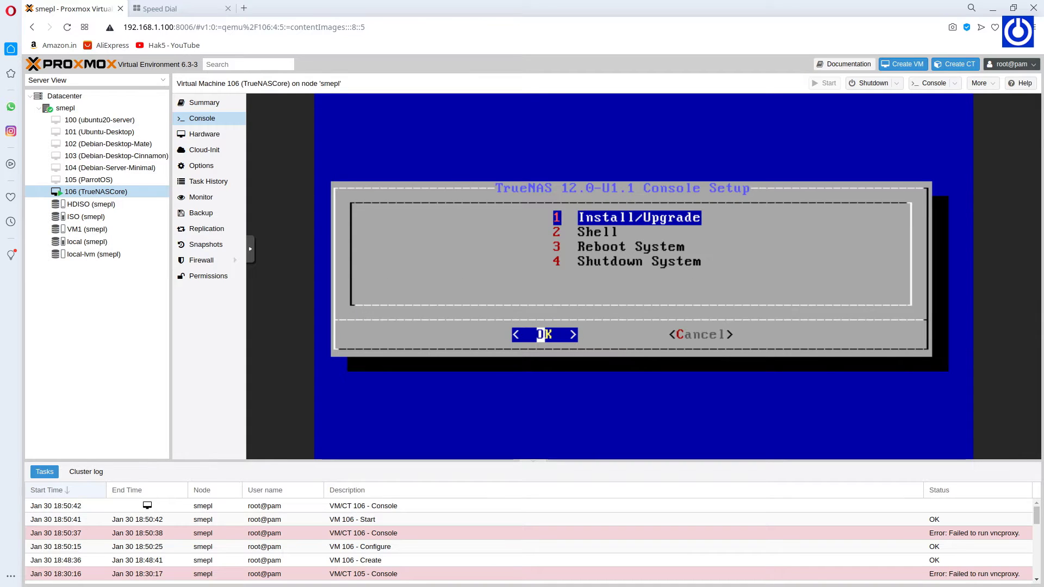
key("Down")
key("Down")
key("Down")
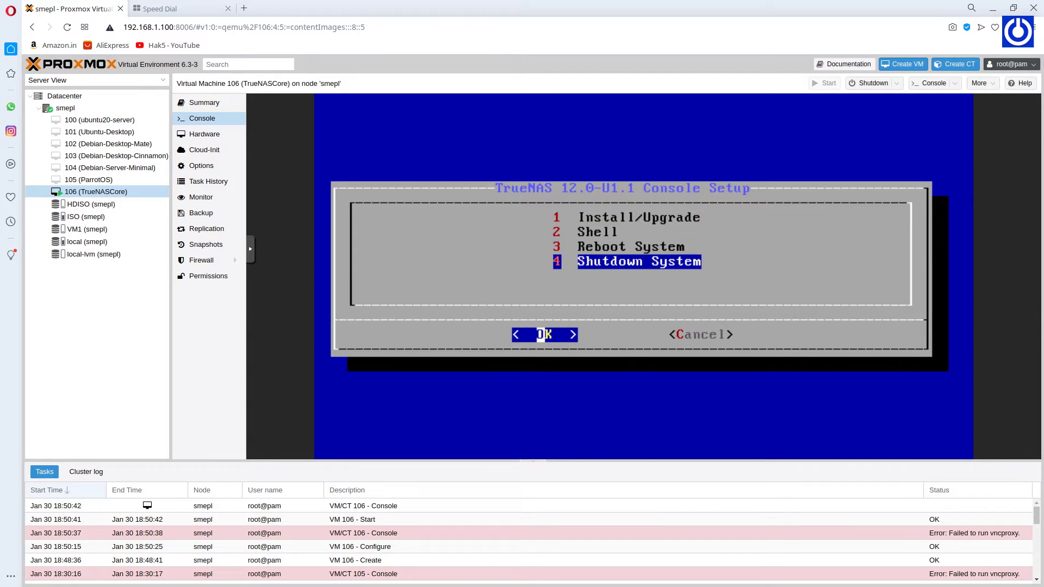
key("Return")
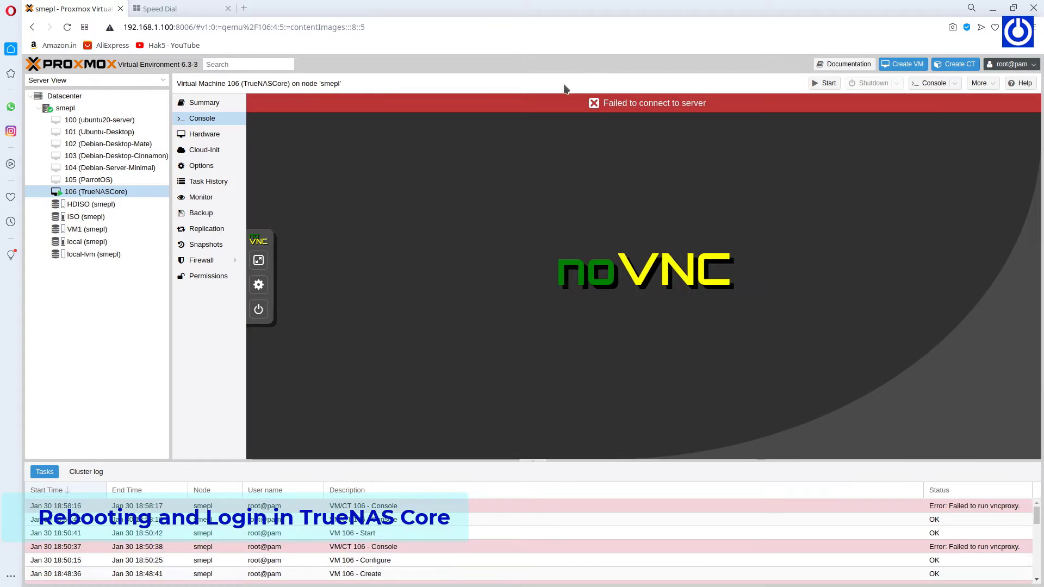
Set VM 106's CD/DVD drive (ide2) to 'Do not use any media', detaching the TrueNAS ISO.
left_click(210, 135)
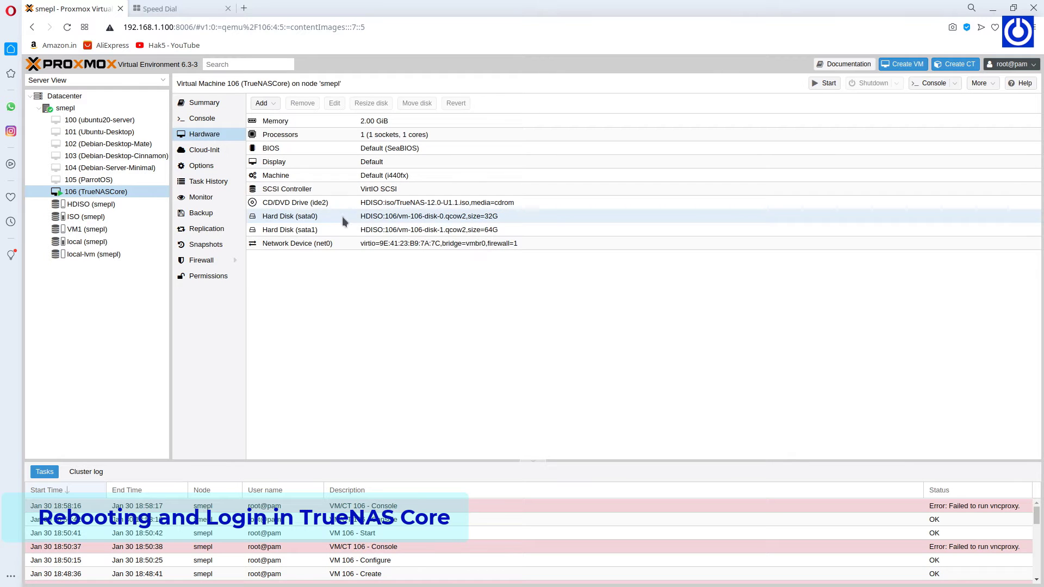
left_click(362, 205)
right_click(362, 207)
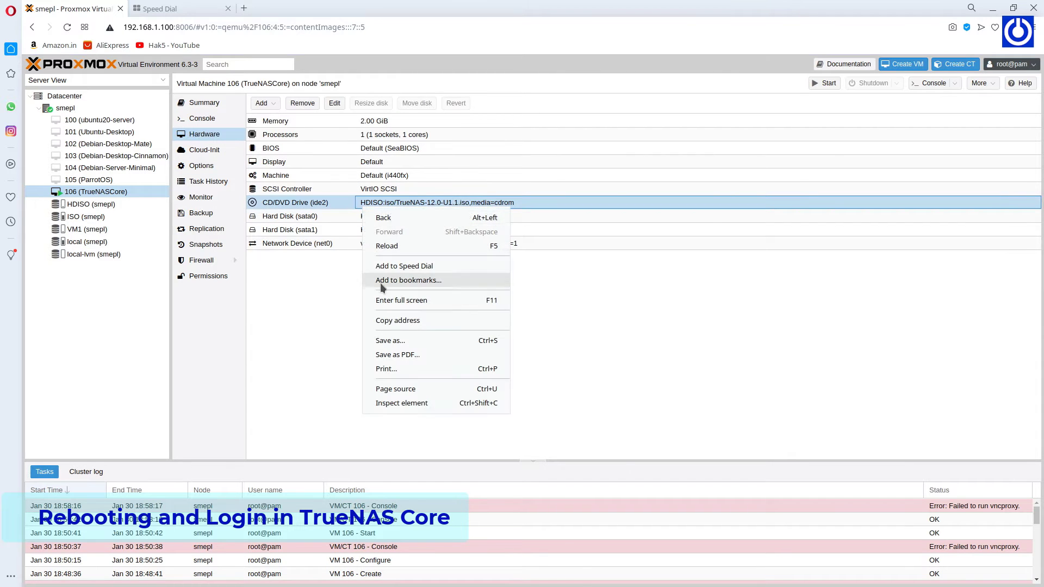
left_click(400, 204)
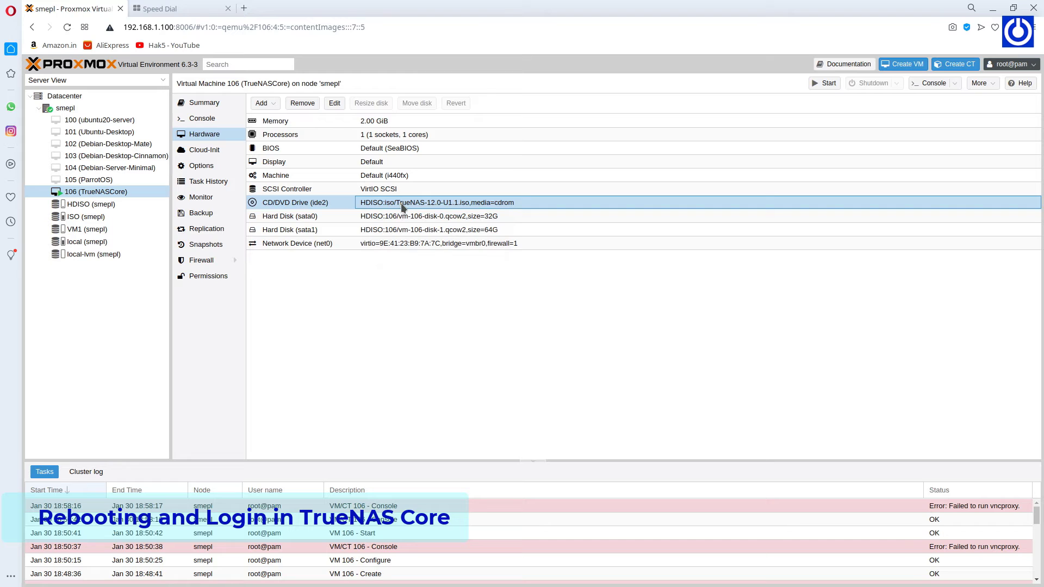
double_click(345, 205)
left_click(435, 352)
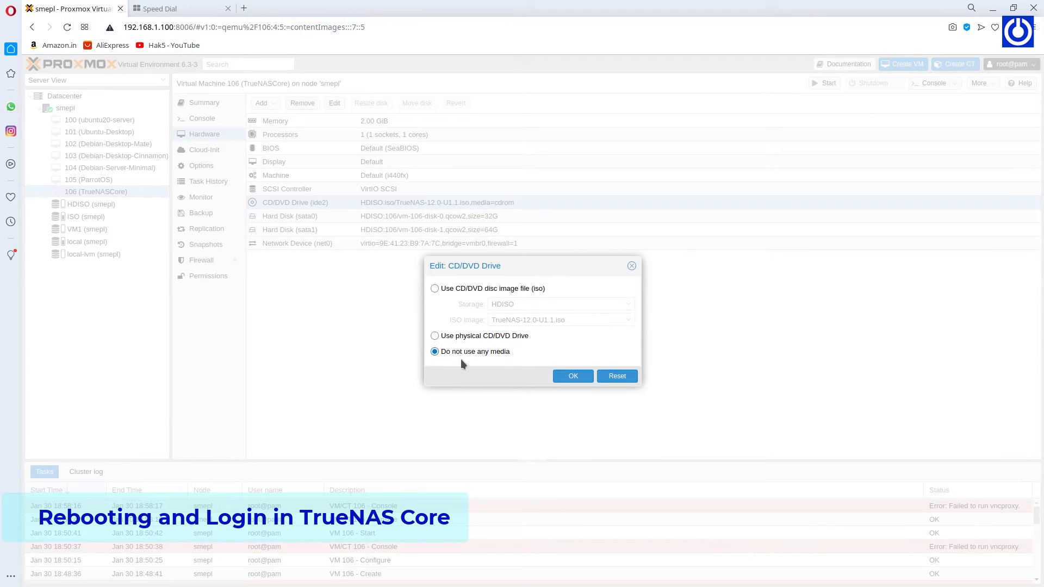
left_click(574, 376)
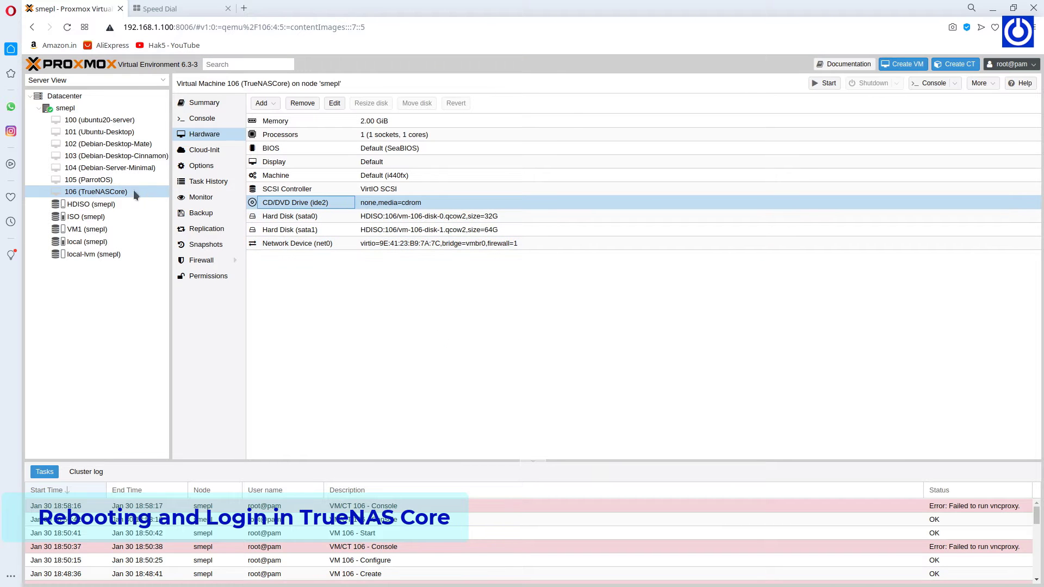
Start VM 106 and watch its console boot TrueNAS, showing the web interface at 192.168.1.60.
right_click(119, 192)
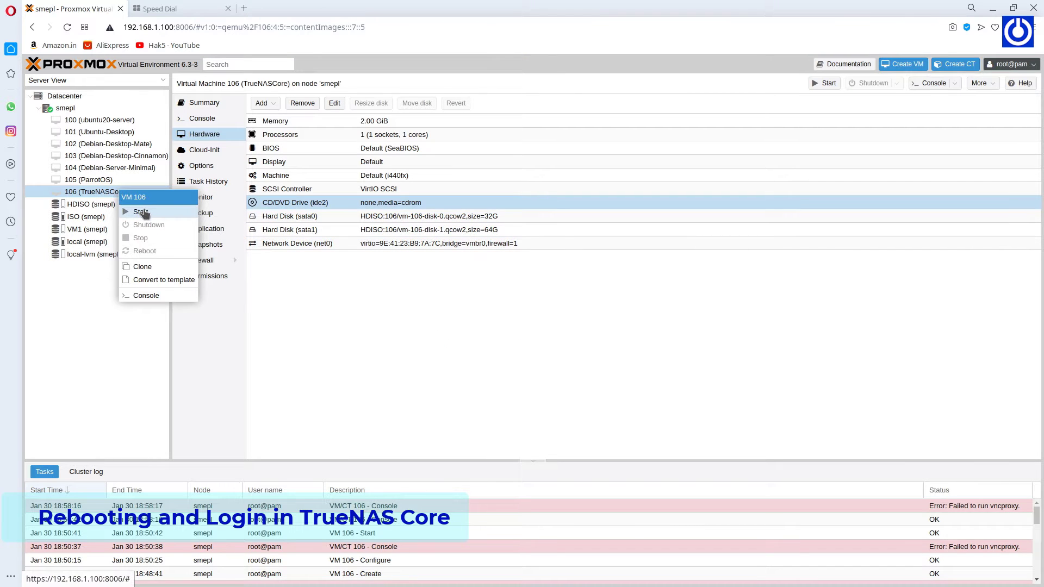
left_click(140, 213)
left_click(207, 117)
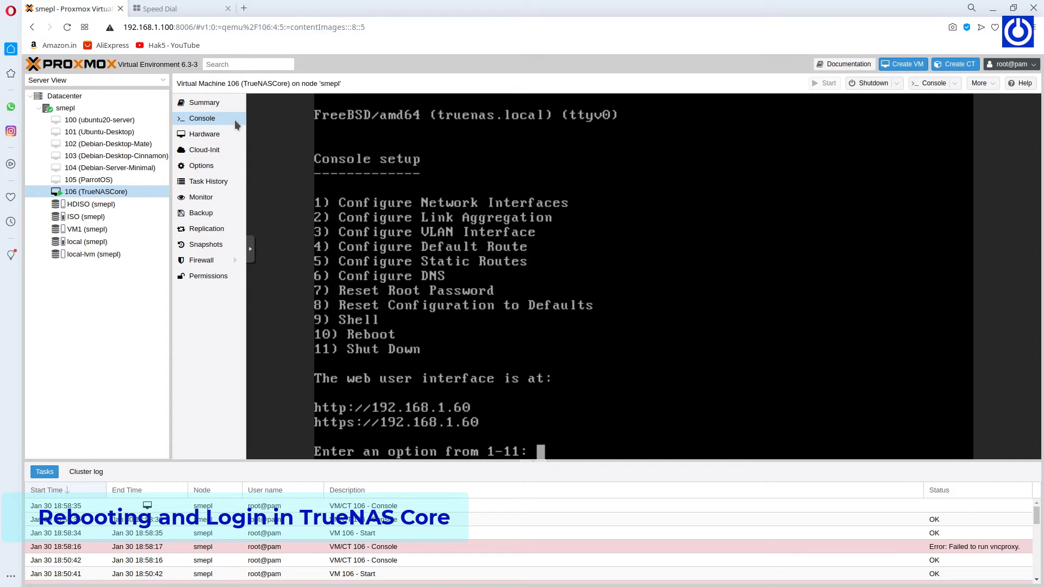
left_click(201, 9)
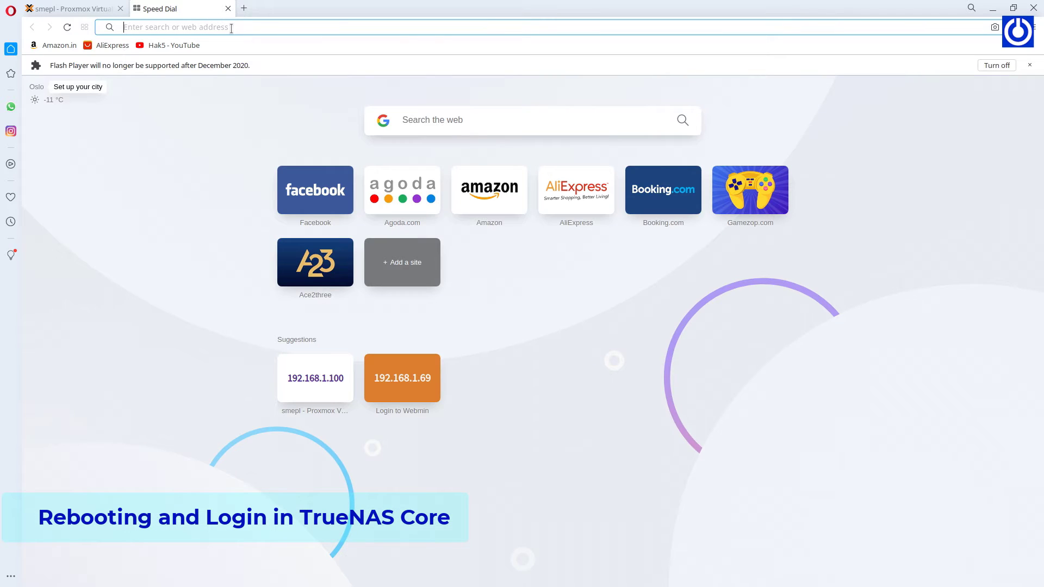
type("https")
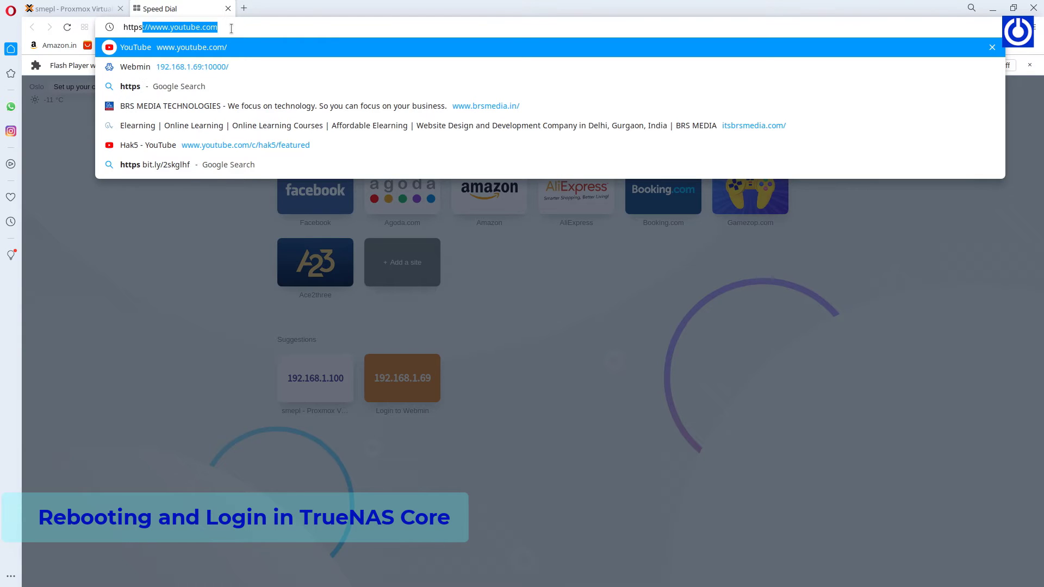
type("://192.168")
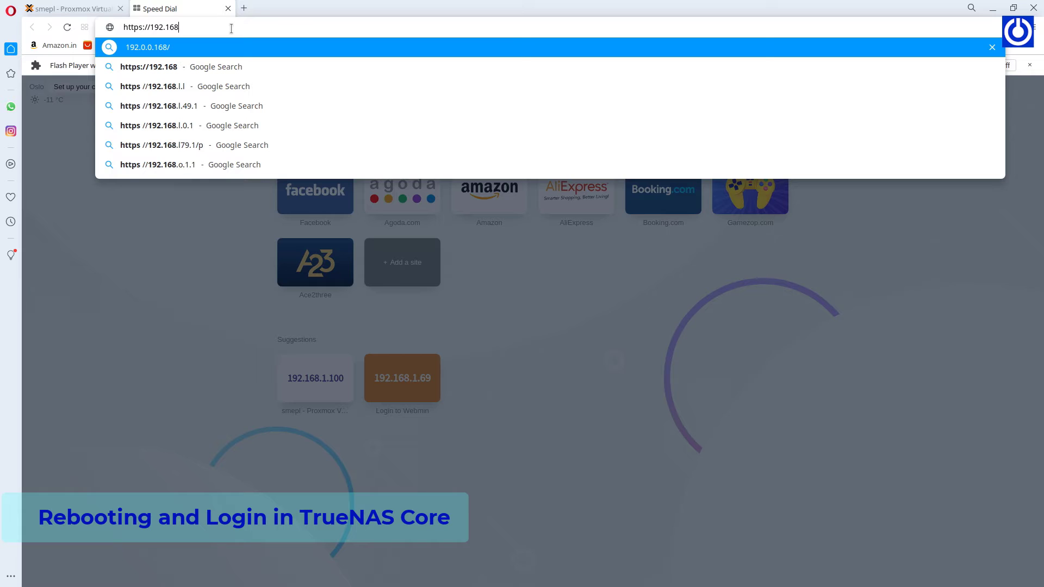
type(".")
left_click(82, 9)
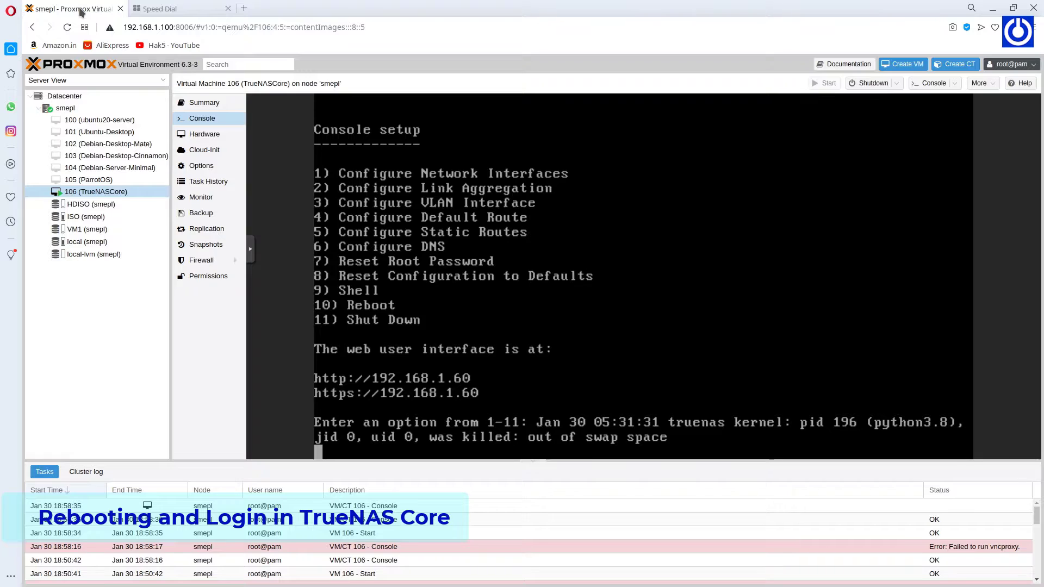
left_click(157, 9)
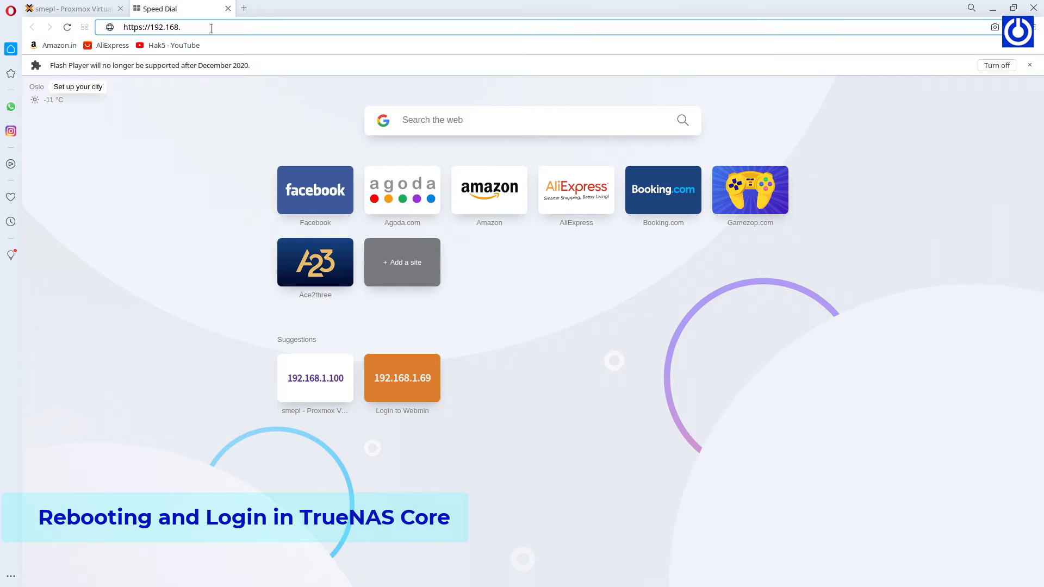
type("1")
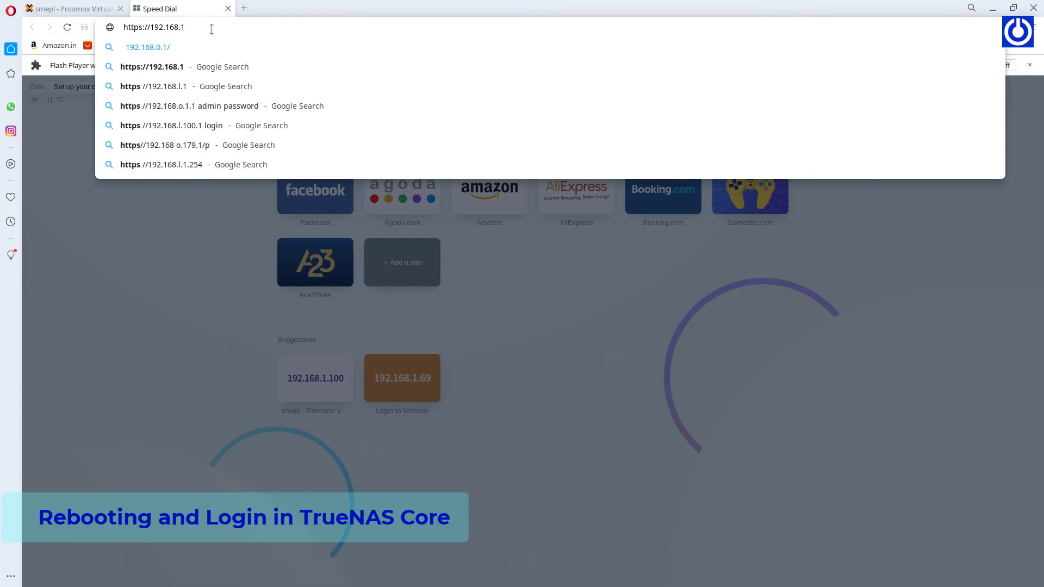
type(".60")
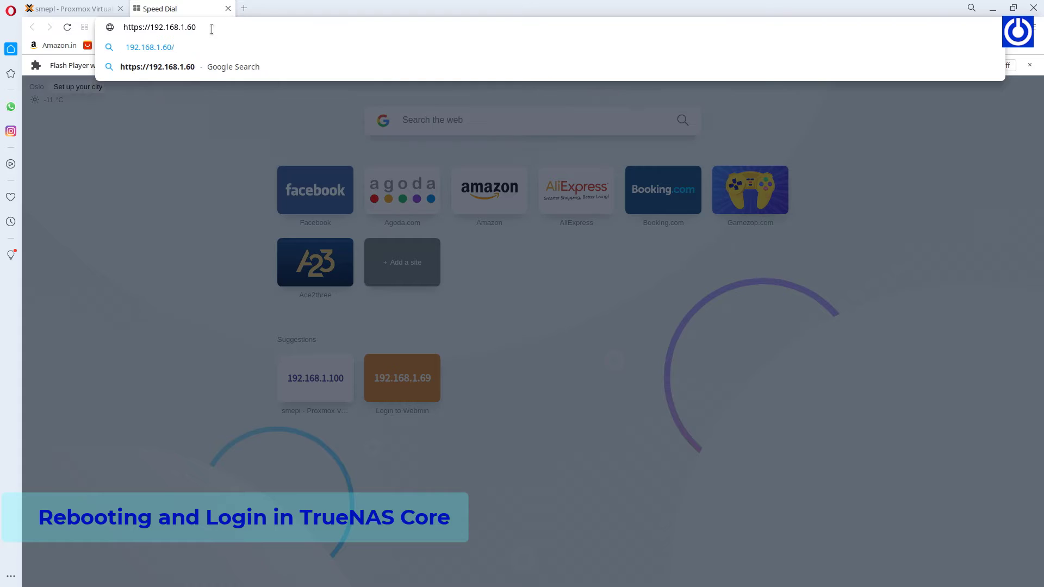
key("Return")
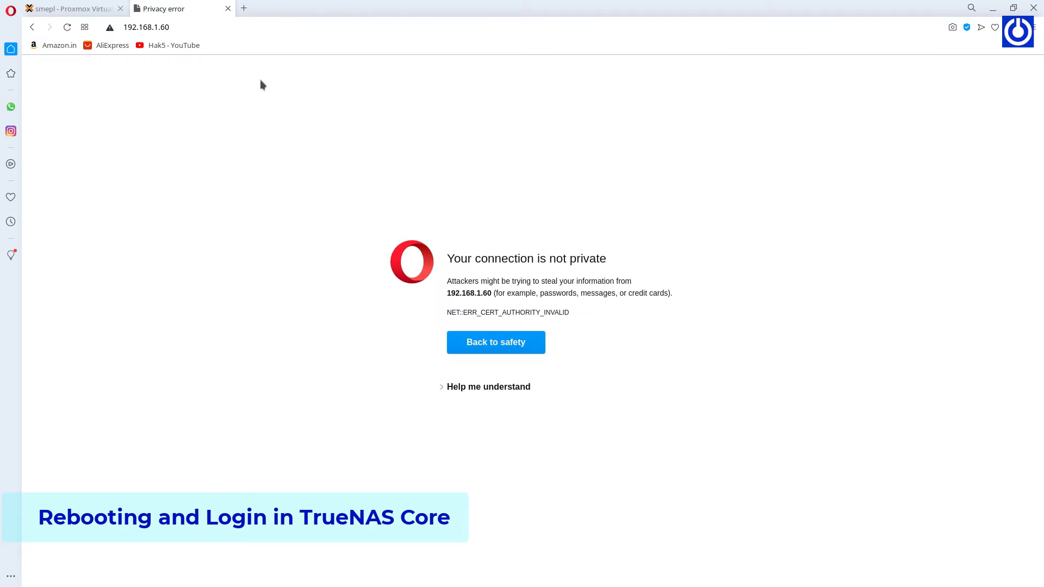
left_click(506, 387)
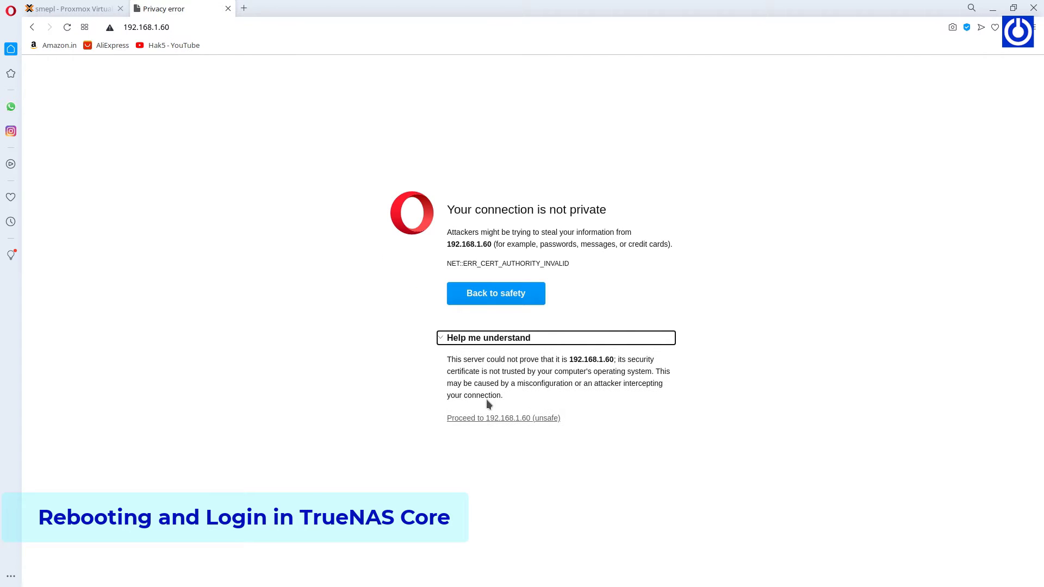
Bypass the certificate warning at 192.168.1.60 and log in to TrueNAS as root.
left_click(533, 417)
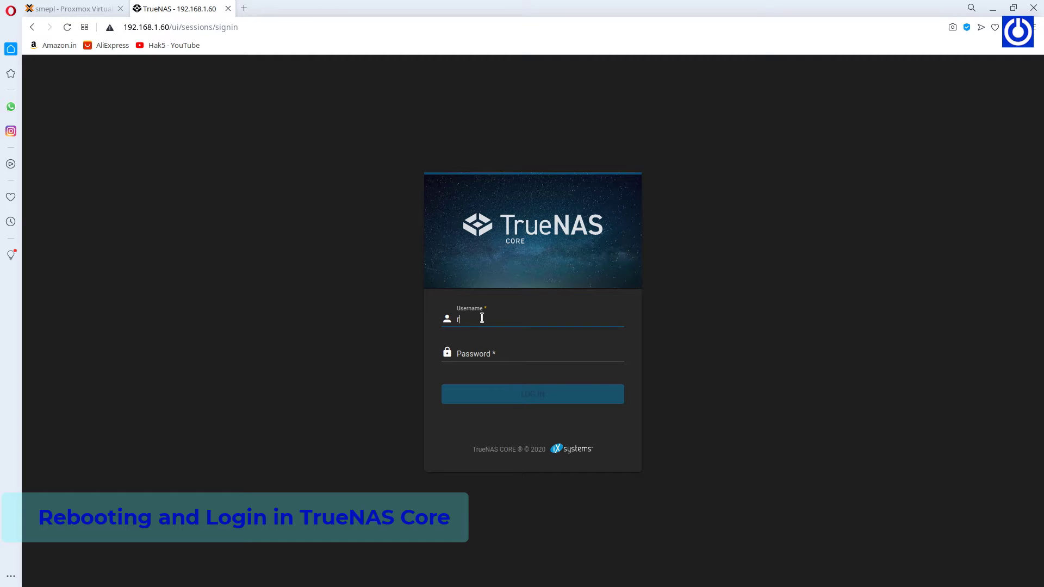
key("Tab")
type("••")
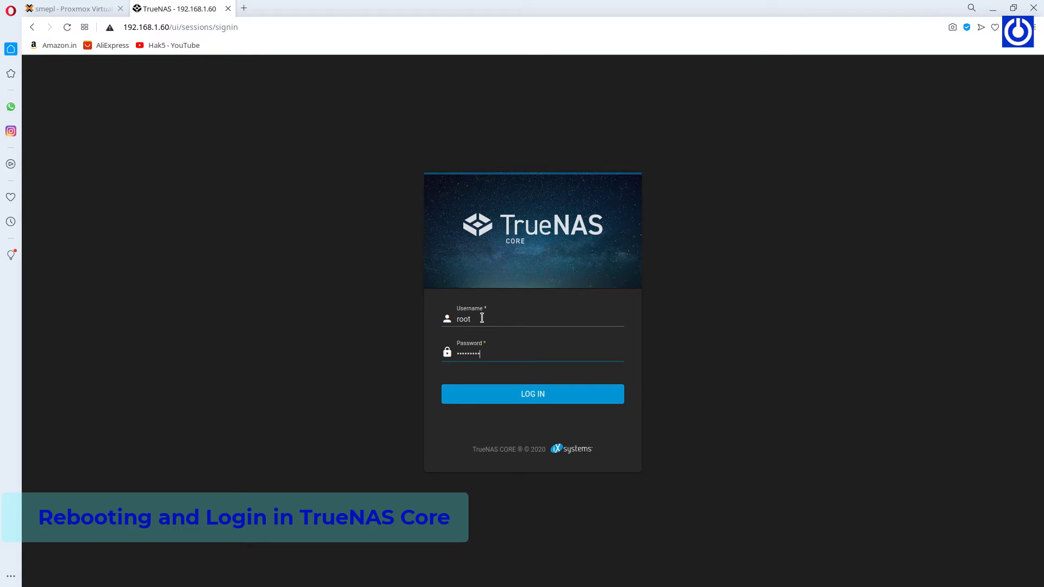
key("Return")
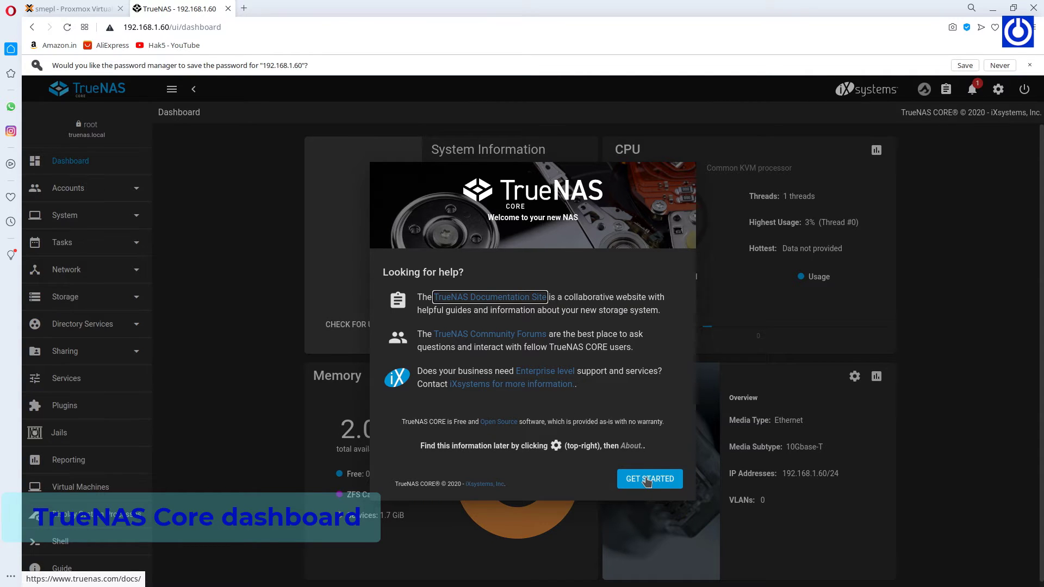
left_click(648, 469)
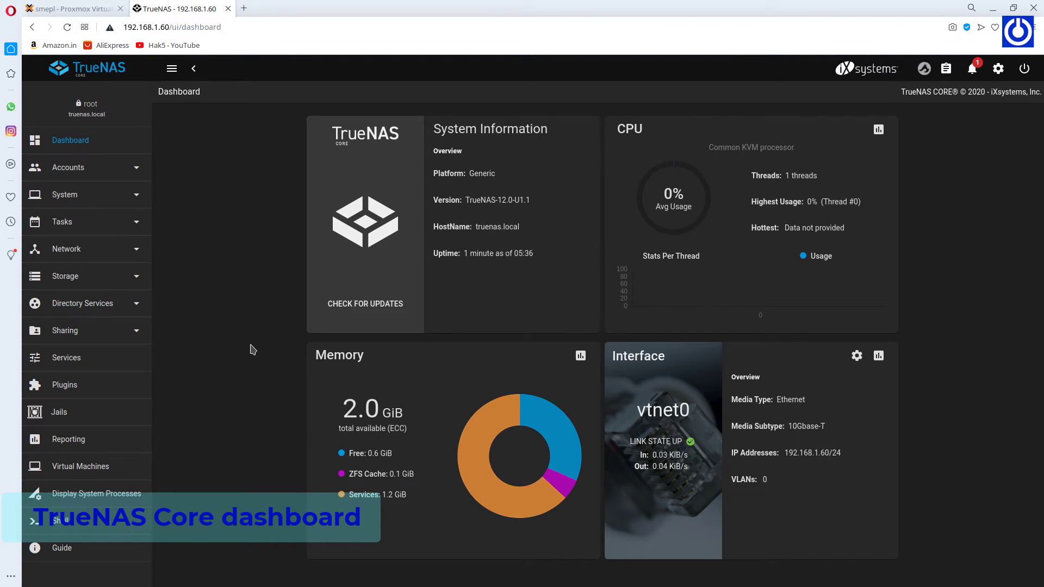
left_click(119, 277)
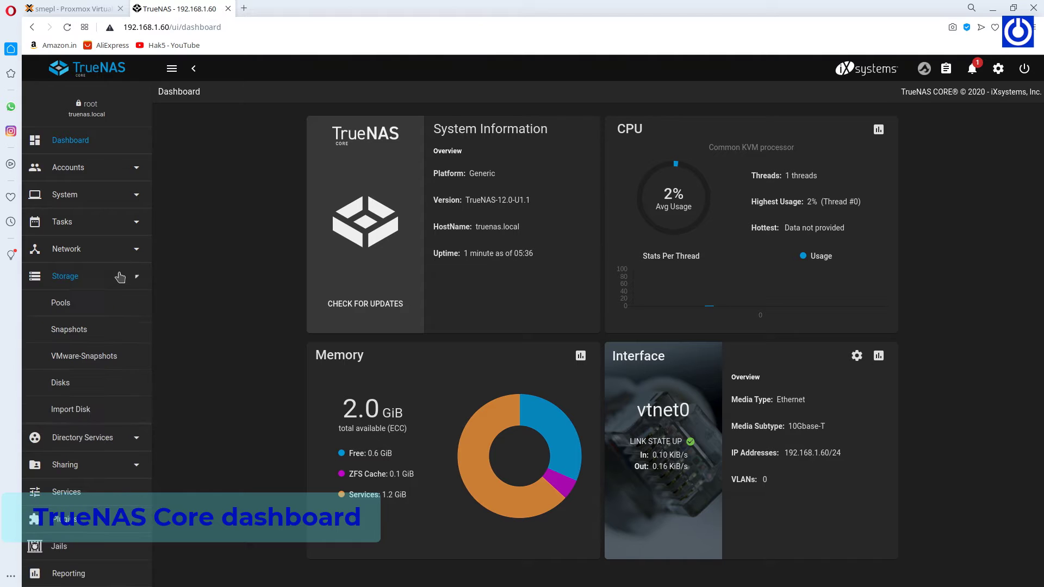
left_click(60, 310)
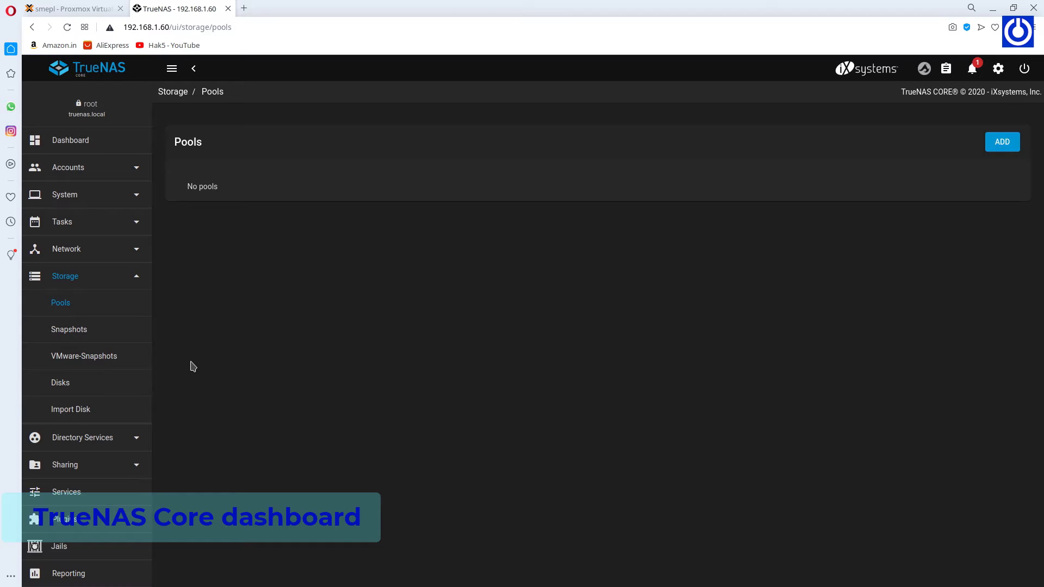
left_click(63, 384)
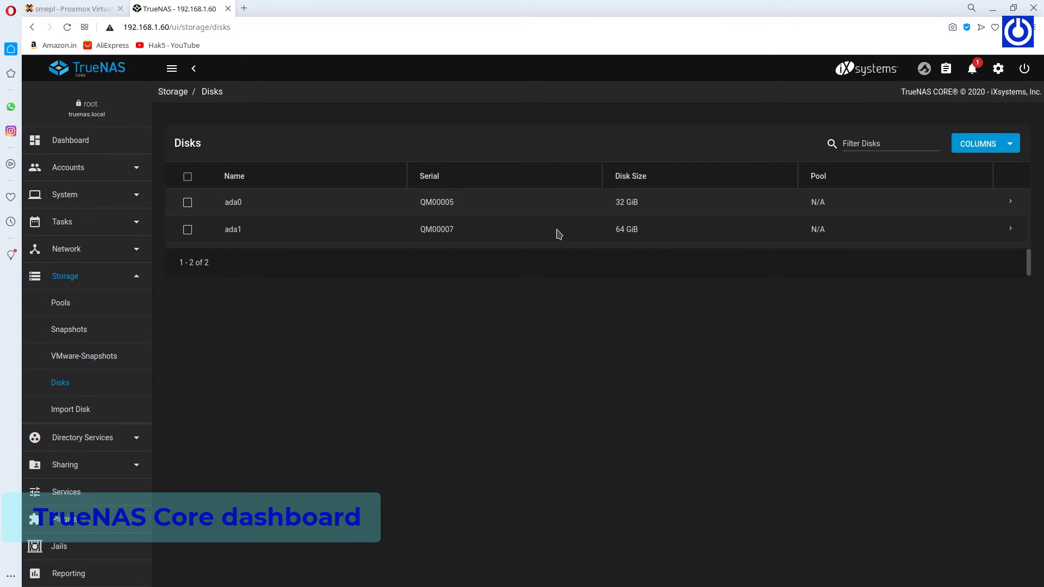
left_click(60, 309)
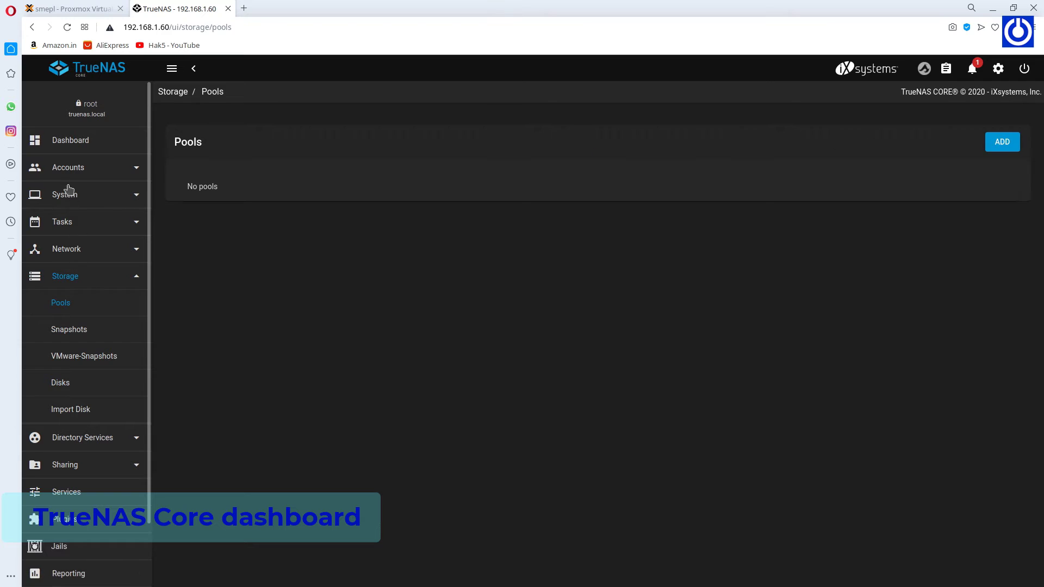
left_click(86, 143)
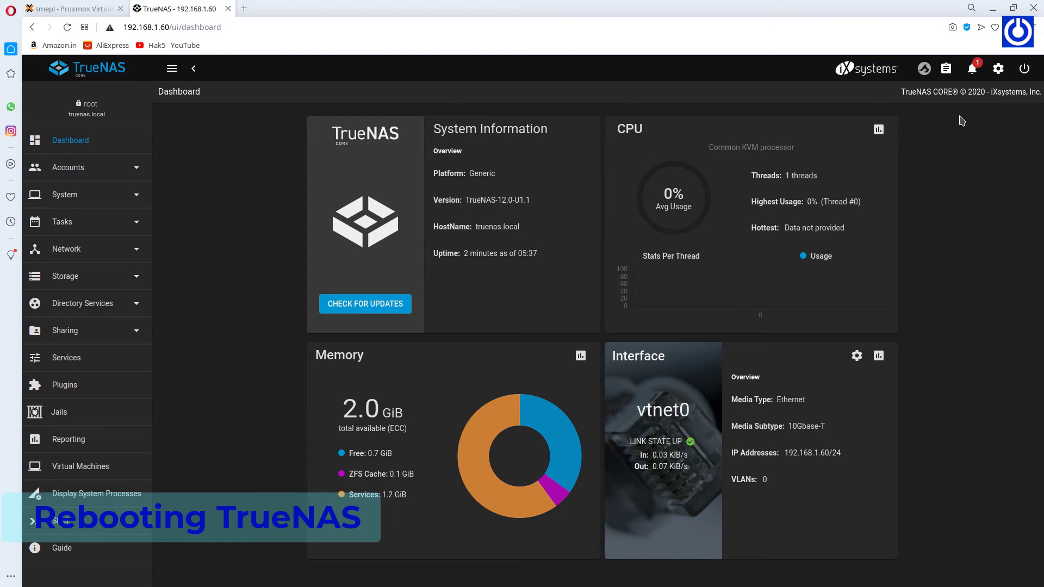
Shut down the TrueNAS system, confirming the request, and return to the Proxmox tab.
left_click(1020, 74)
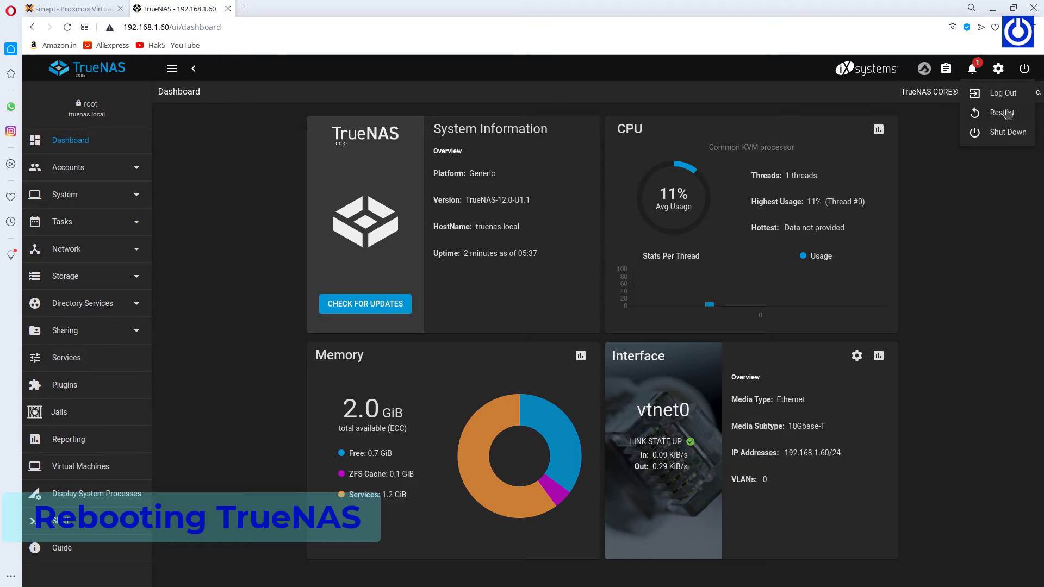
left_click(1006, 131)
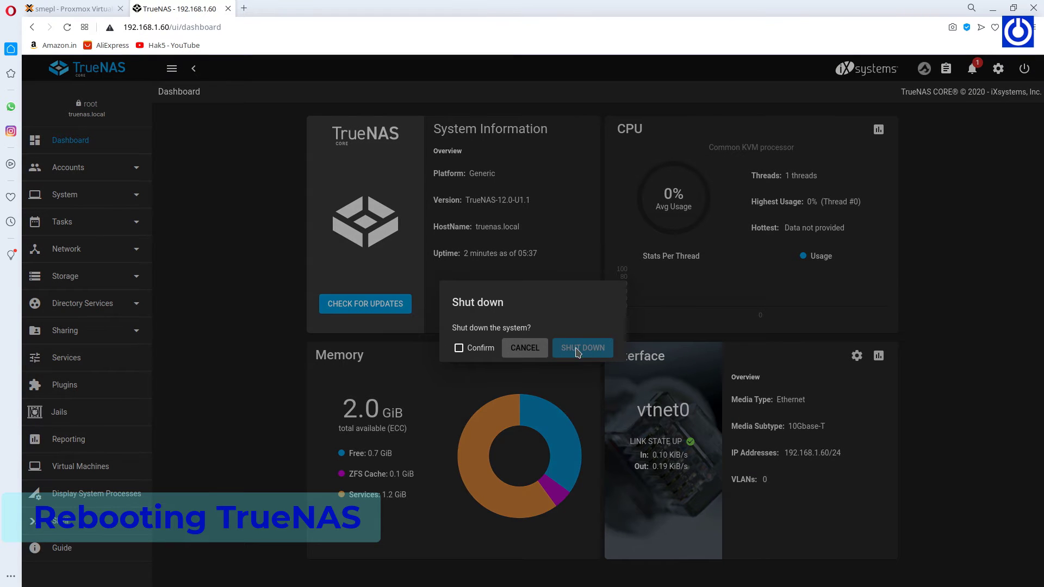
left_click(459, 348)
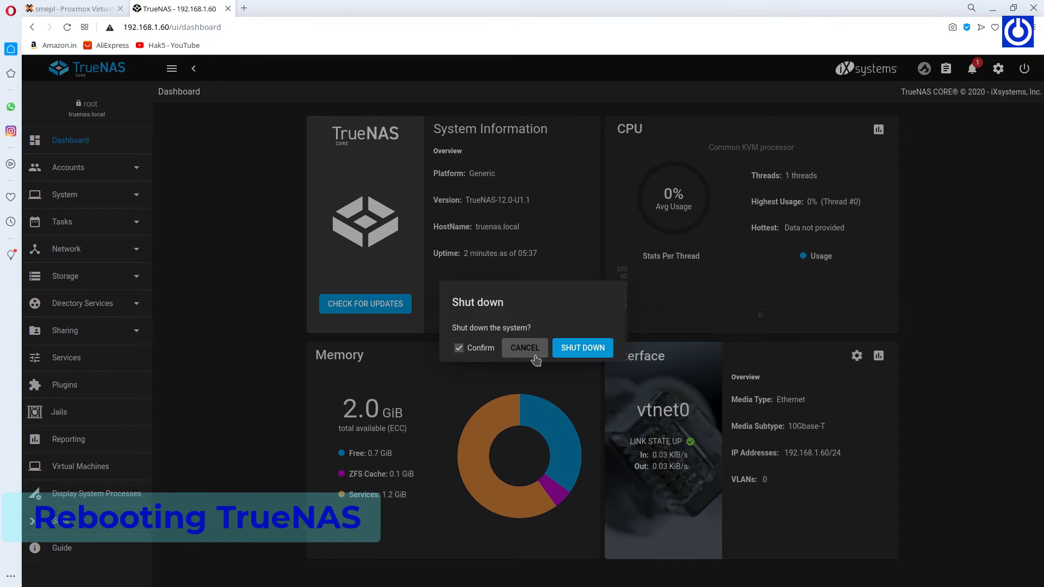
left_click(570, 351)
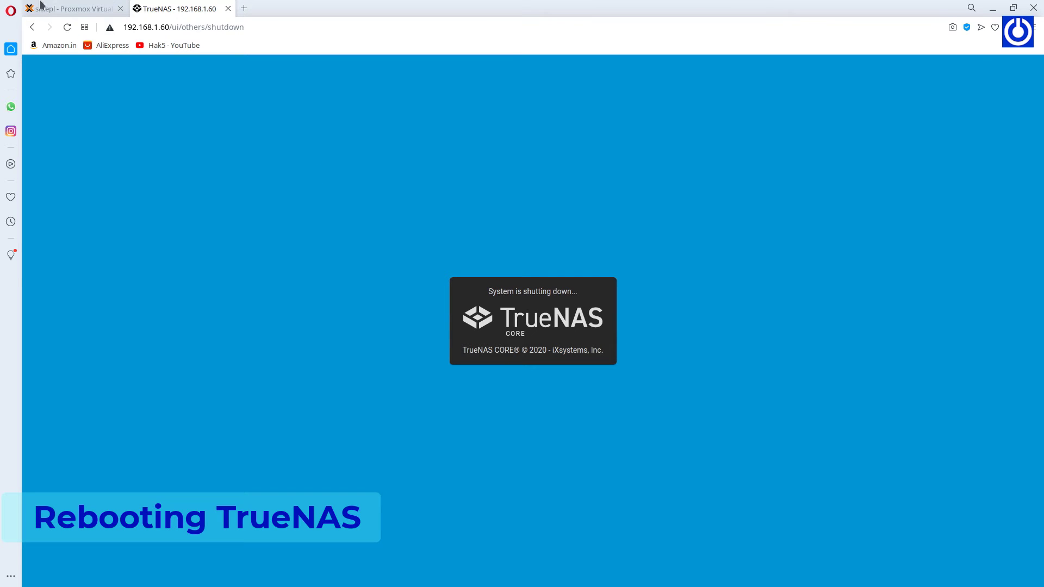
left_click(71, 12)
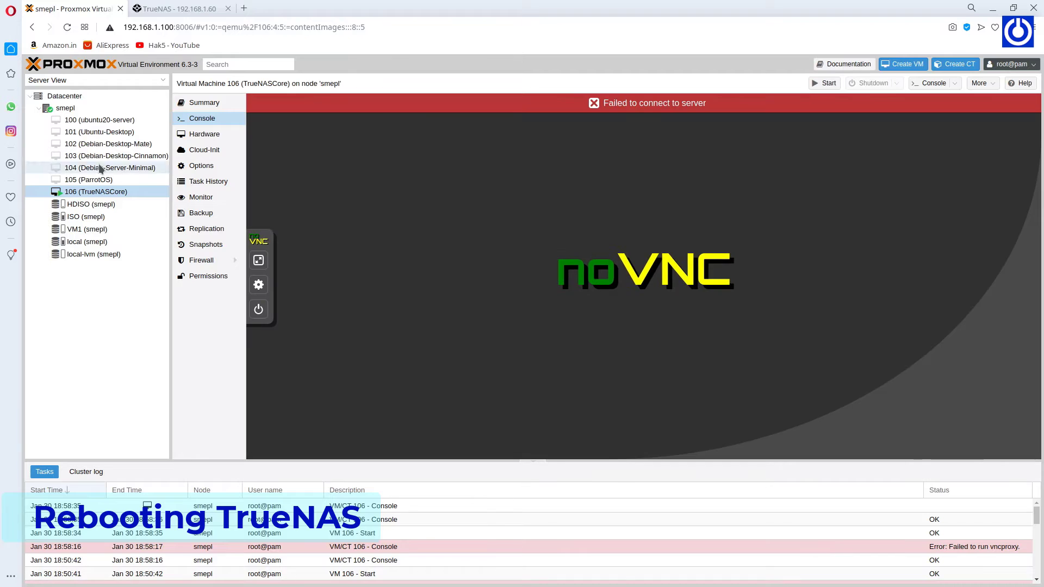
Add a 64 GB hard disk on HDISO storage to VM 106's hardware.
left_click(205, 133)
left_click(262, 103)
left_click(280, 117)
double_click(442, 276)
type("64")
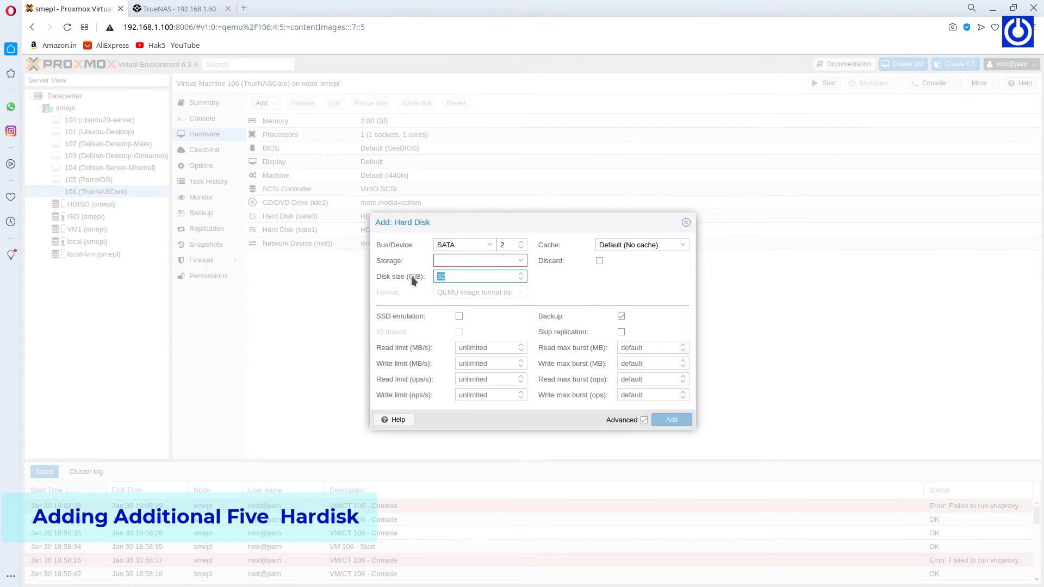
left_click(473, 261)
left_click(485, 286)
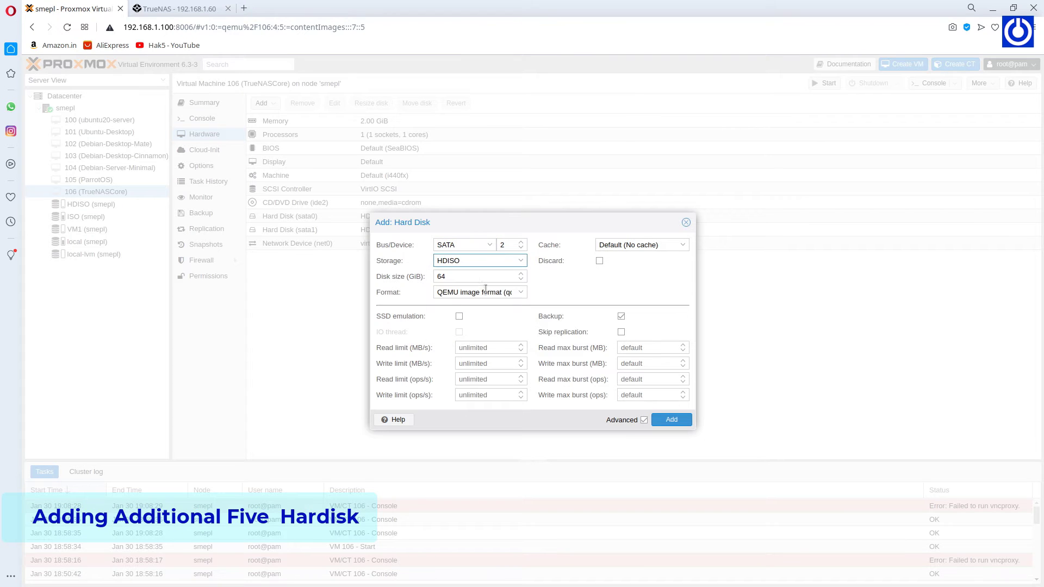
left_click(671, 420)
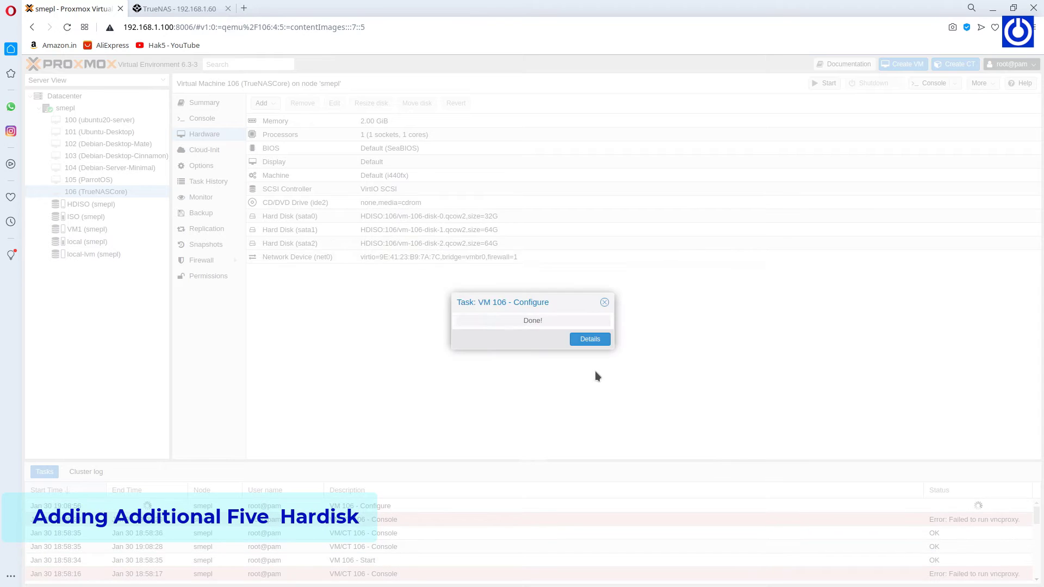
Add a second 64 GB hard disk on HDISO storage.
left_click(262, 102)
left_click(280, 117)
double_click(441, 276)
type("64")
left_click(521, 261)
left_click(486, 285)
left_click(672, 420)
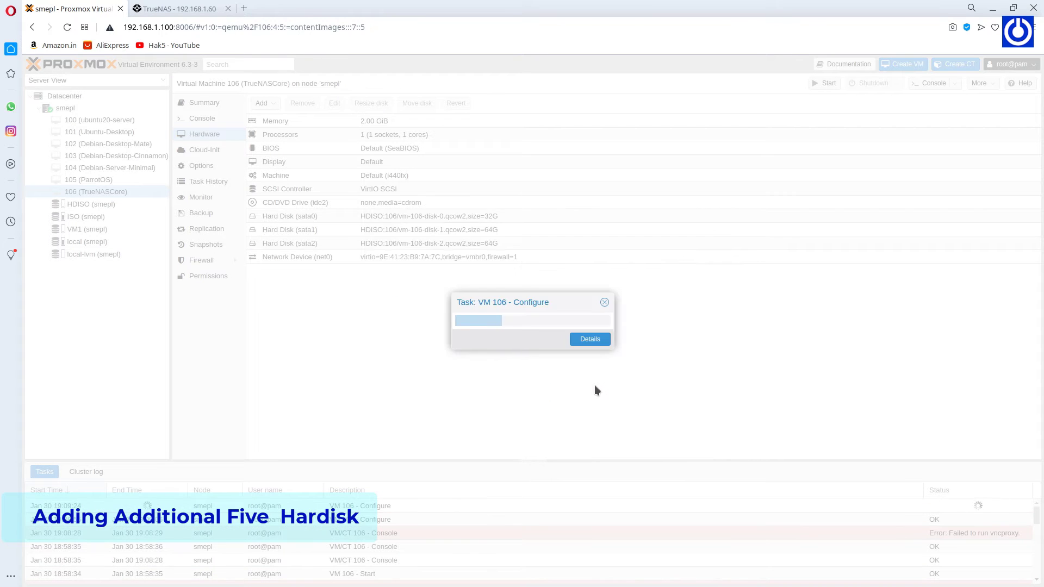
Add a third 64 GB hard disk on HDISO storage.
left_click(261, 103)
left_click(281, 117)
left_click(413, 278)
type("64")
left_click(521, 261)
left_click(486, 285)
left_click(672, 419)
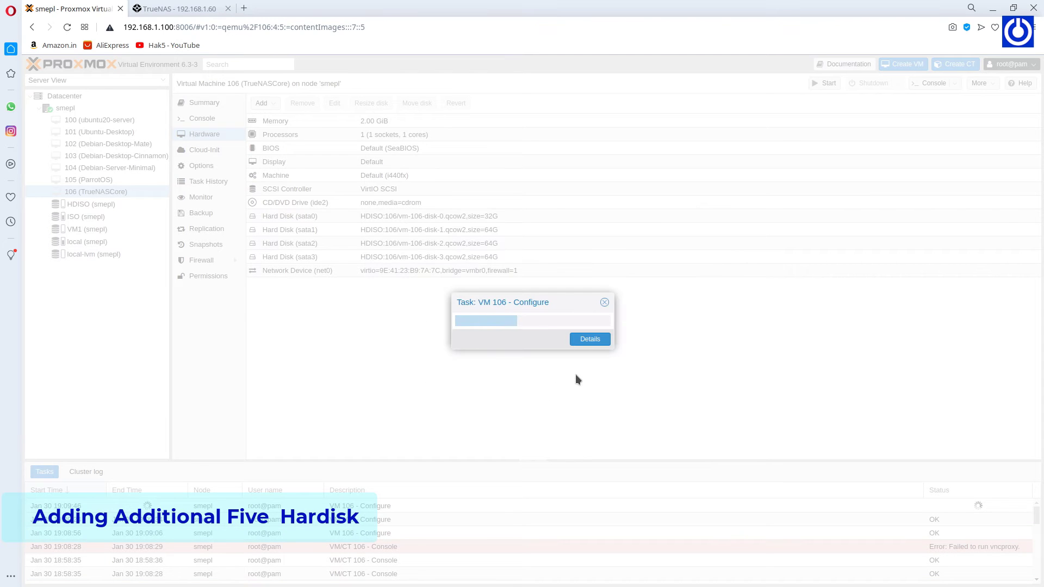
Add a fourth 64 GB hard disk on HDISO storage.
left_click(261, 103)
left_click(280, 117)
left_click(430, 276)
type("64")
left_click(478, 260)
left_click(479, 283)
left_click(670, 420)
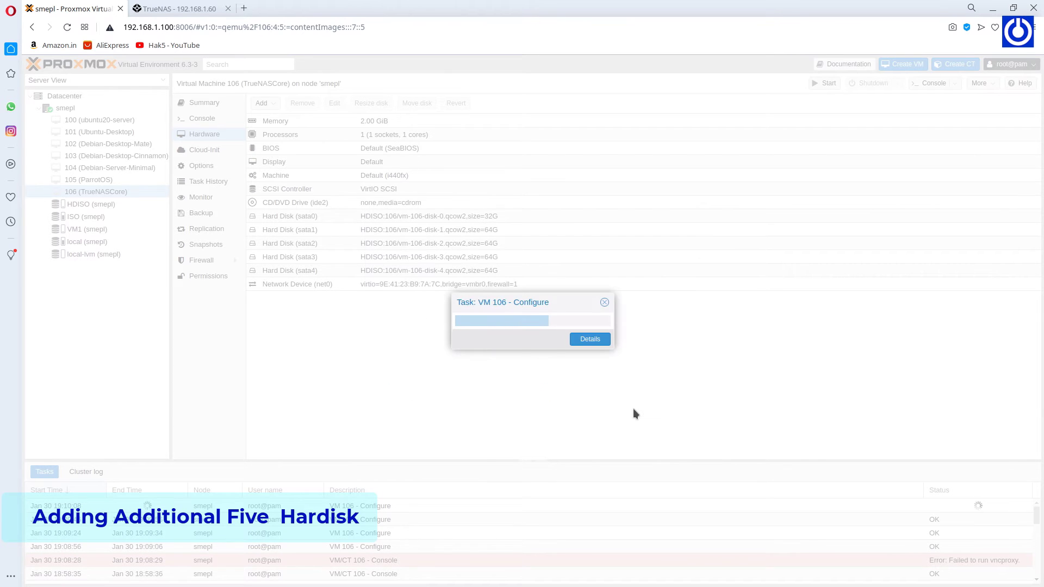
Add a fifth 64 GB hard disk on HDISO storage.
left_click(261, 102)
left_click(280, 117)
double_click(473, 293)
type("64")
left_click(479, 276)
left_click(478, 288)
left_click(672, 435)
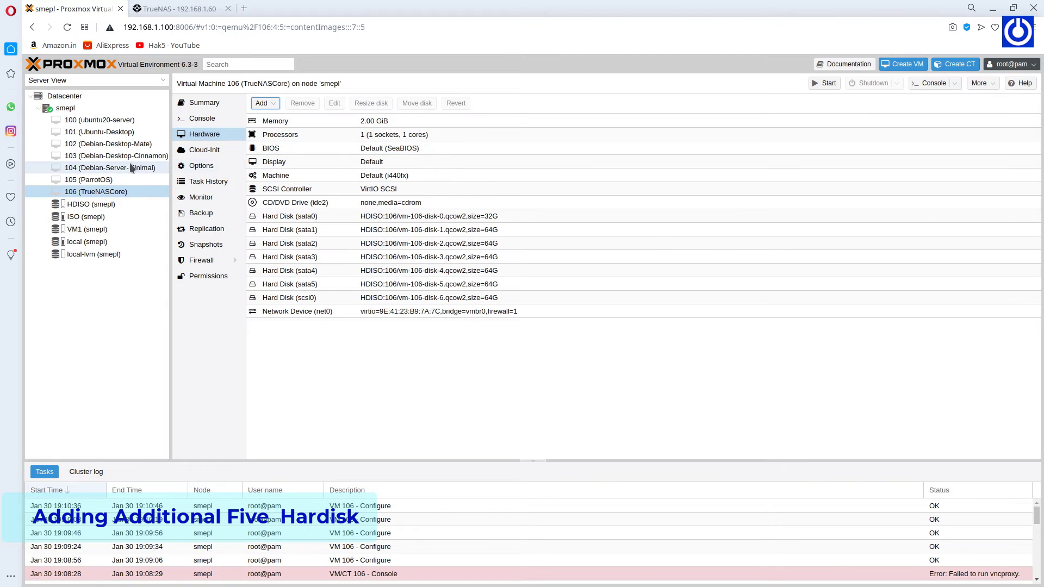
Open the TrueNASCore VM's console to watch it boot.
left_click(115, 192)
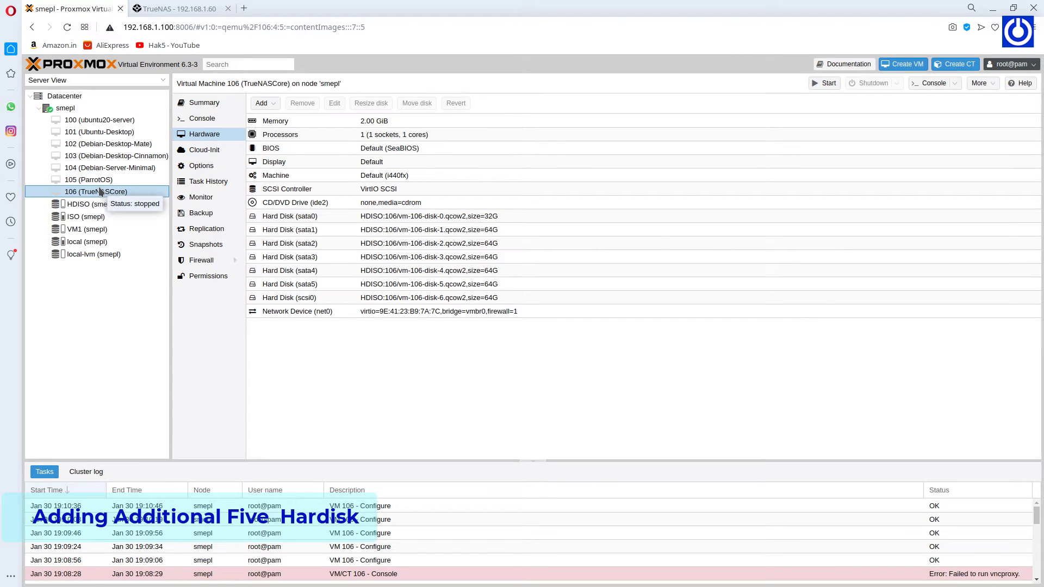
left_click(199, 119)
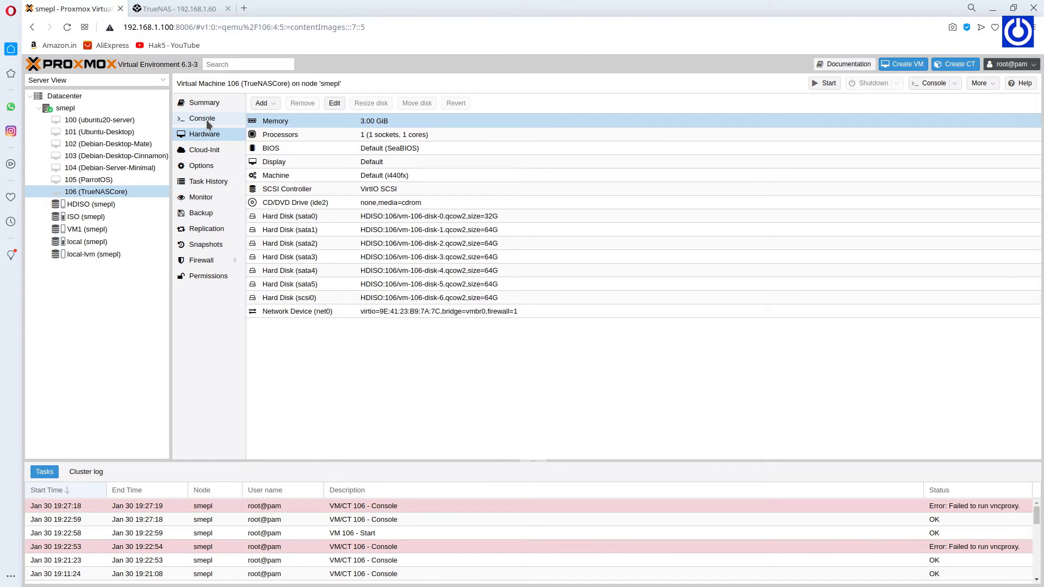
left_click(207, 120)
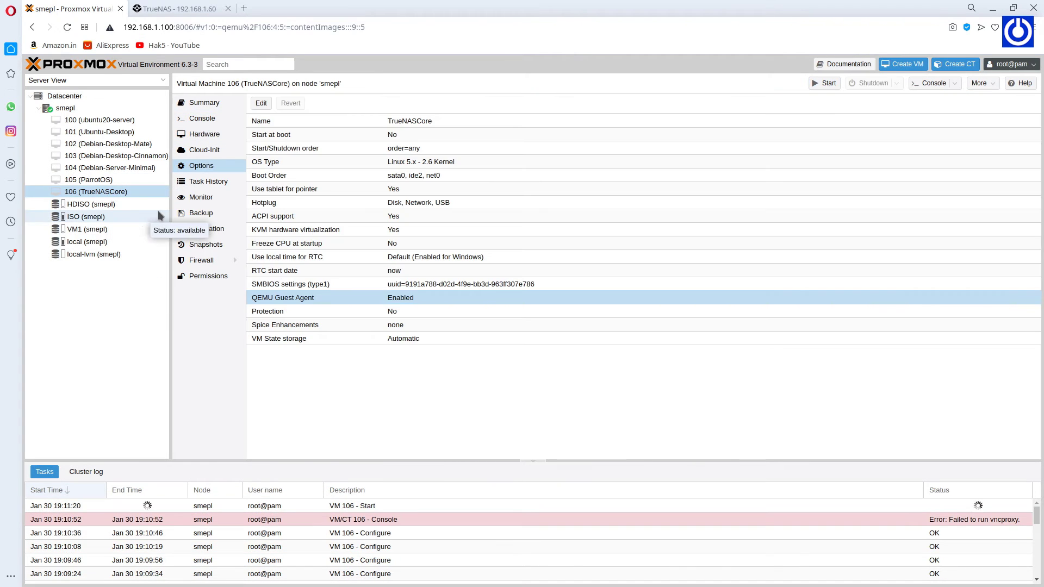
left_click(202, 119)
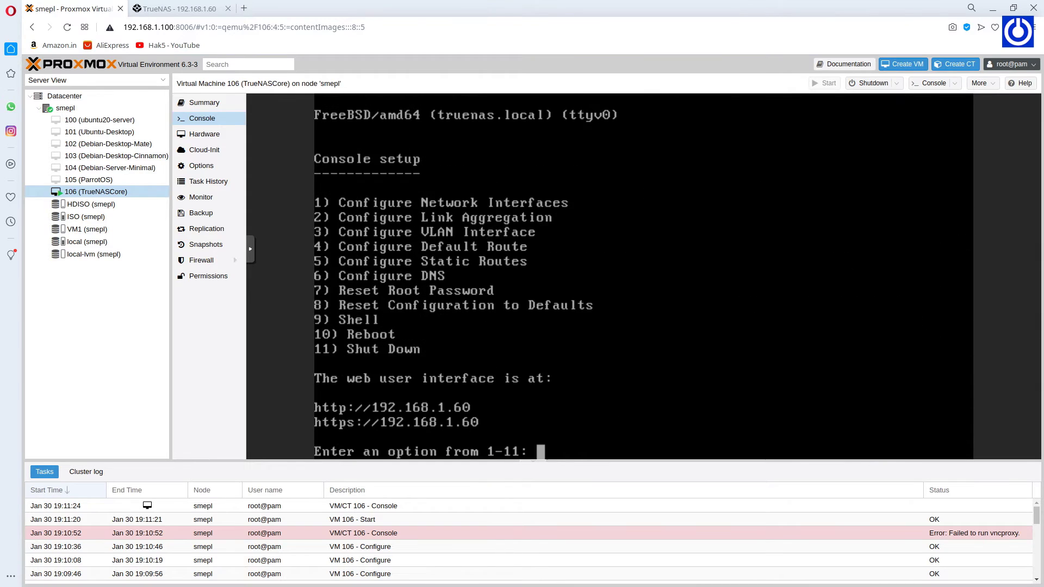
Enter root as the username on the TrueNAS login page.
key("ctrl+Tab")
left_click(502, 322)
type("root")
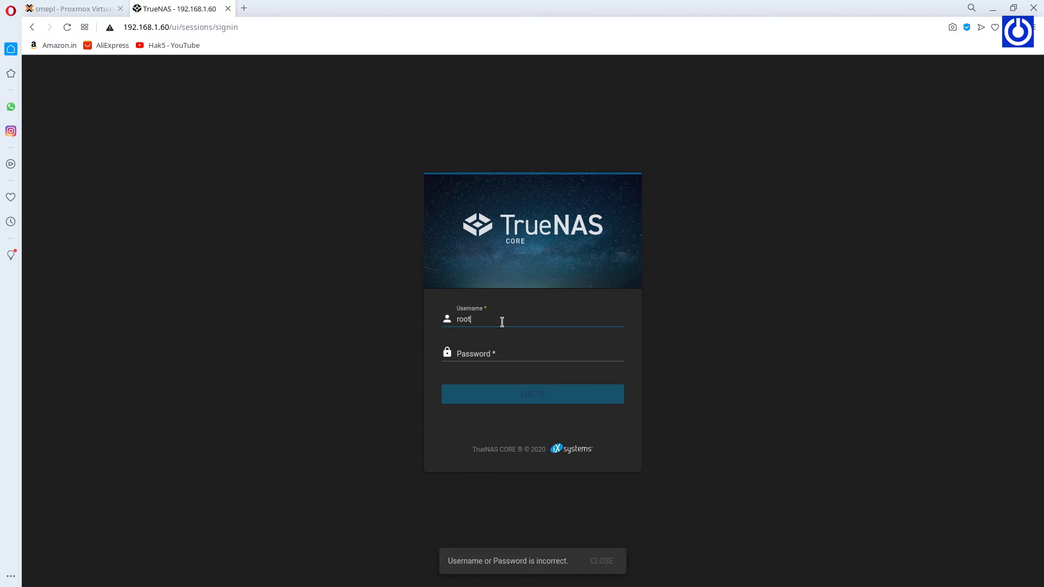
key("Tab")
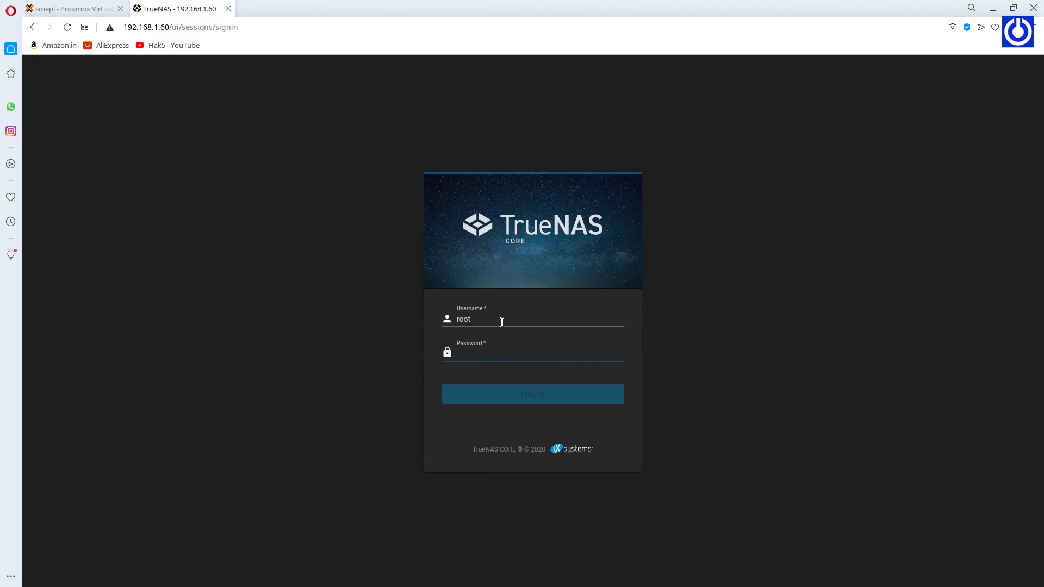
Log in with the root password and view Storage > Disks listing the seven drives.
type("**")
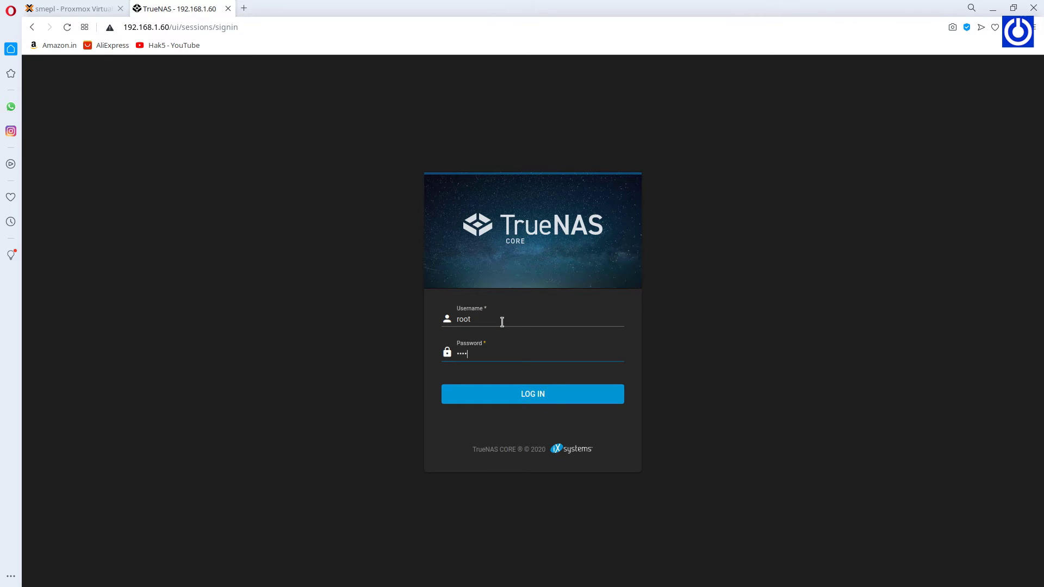
key("Return")
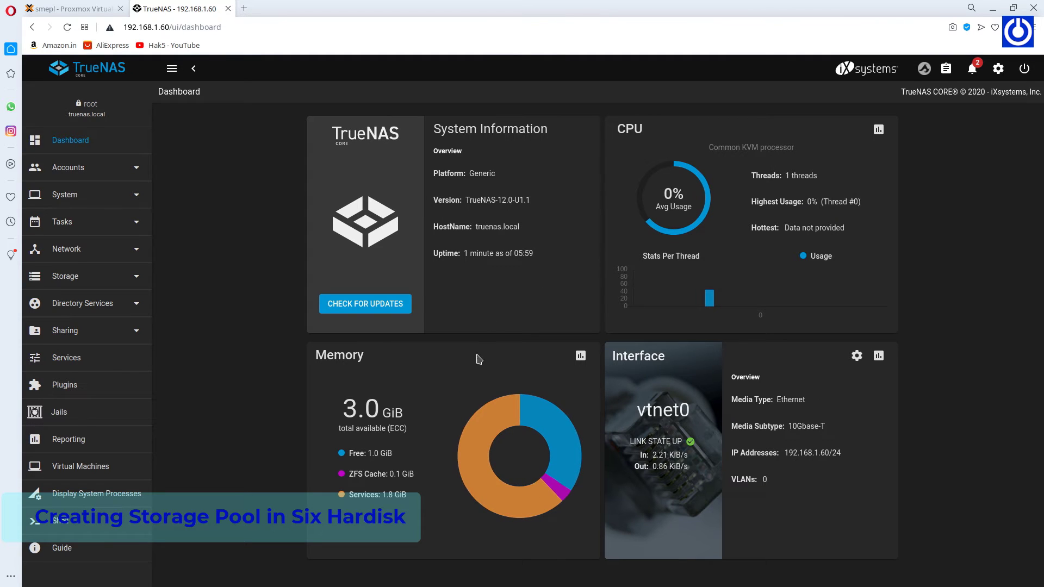
left_click(81, 277)
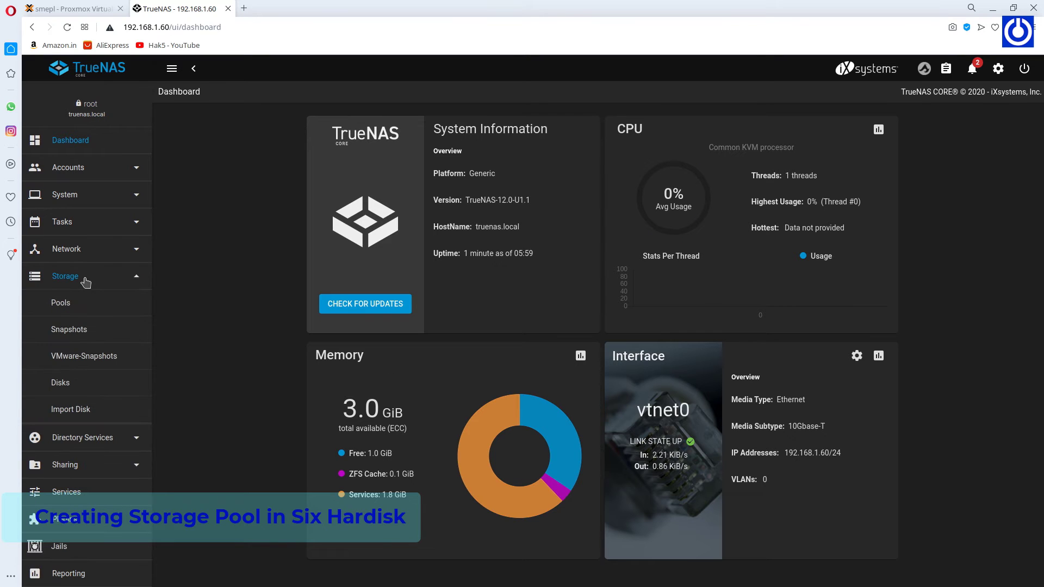
left_click(62, 383)
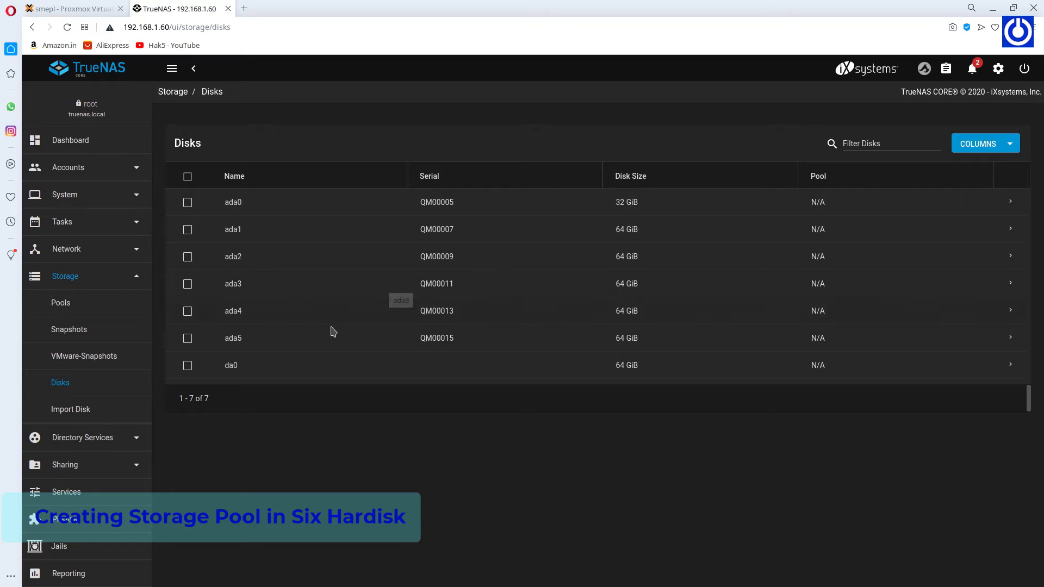
Start a new pool and move all six 64 GiB disks into the data vdev.
left_click(67, 303)
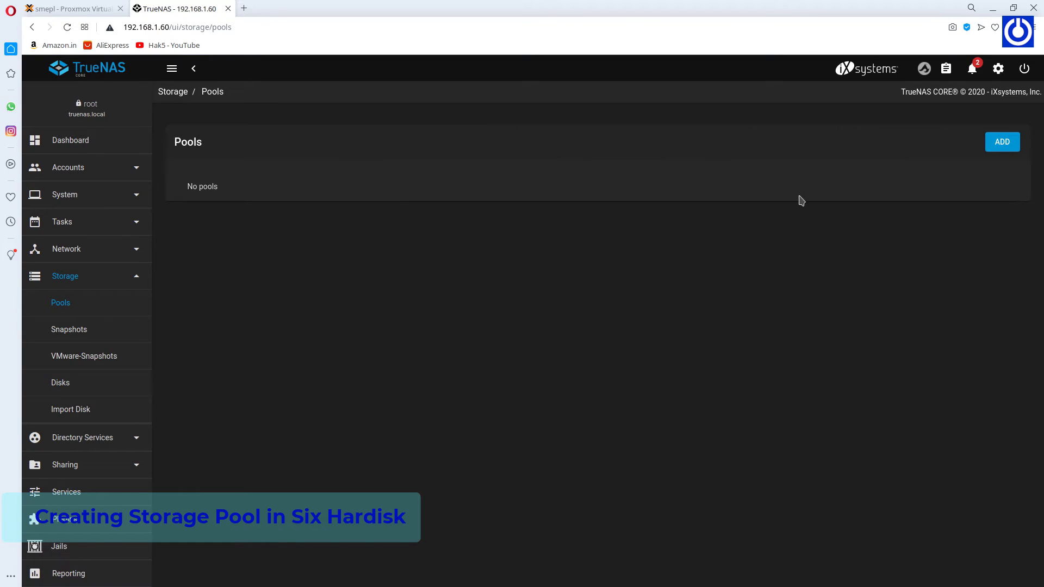
left_click(1003, 143)
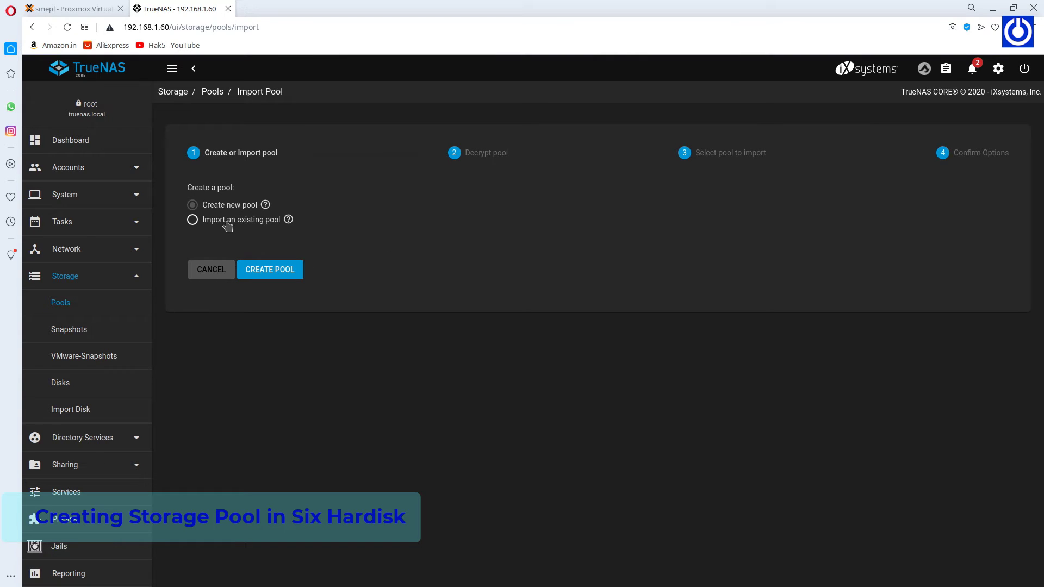
left_click(269, 272)
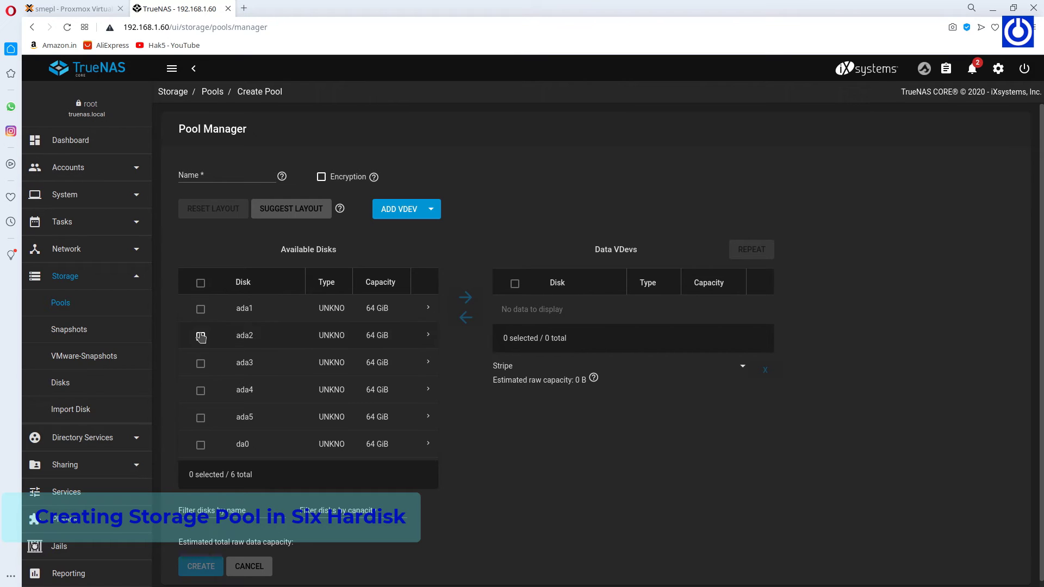
left_click(200, 283)
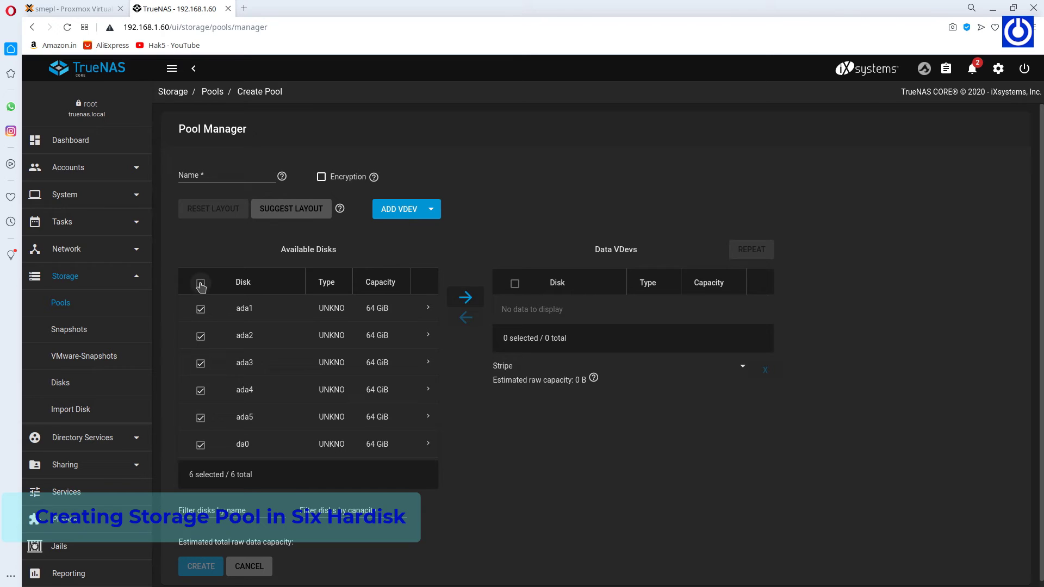
left_click(467, 297)
Keep Raid-z2 as the vdev layout and name the pool TestDisks.
scroll(515, 350, "down", 1)
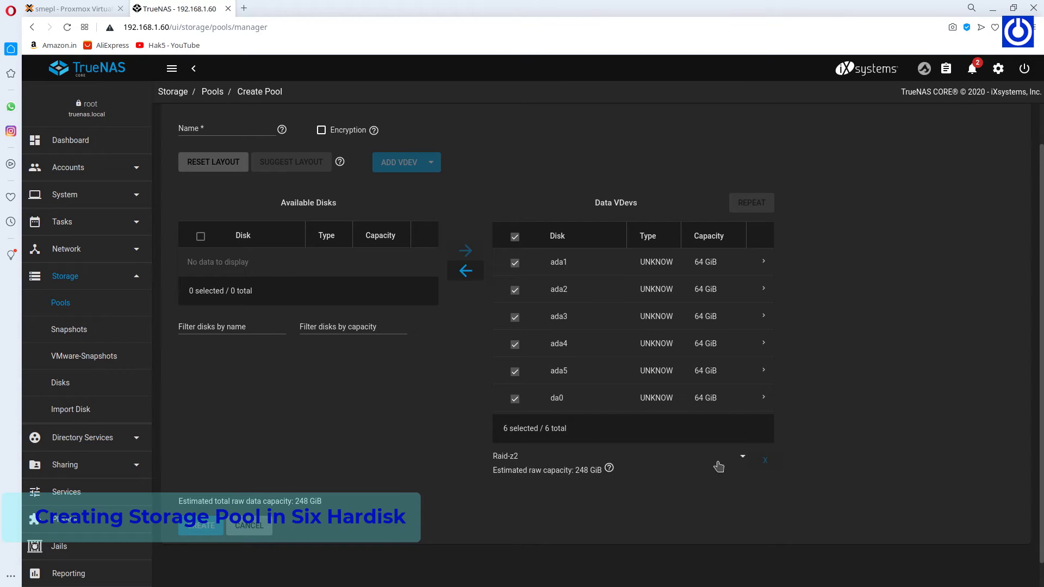
left_click(742, 458)
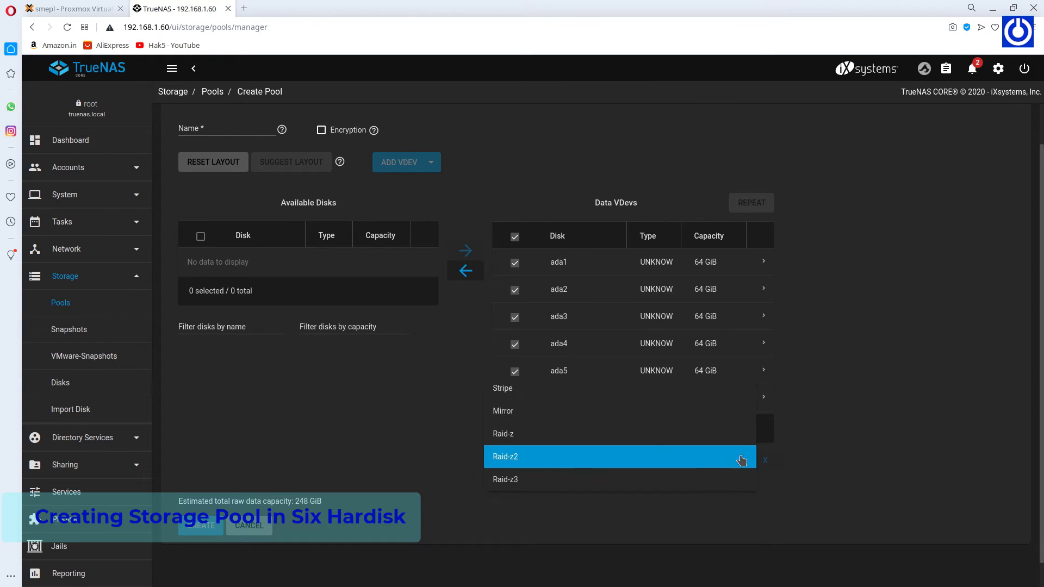
left_click(650, 466)
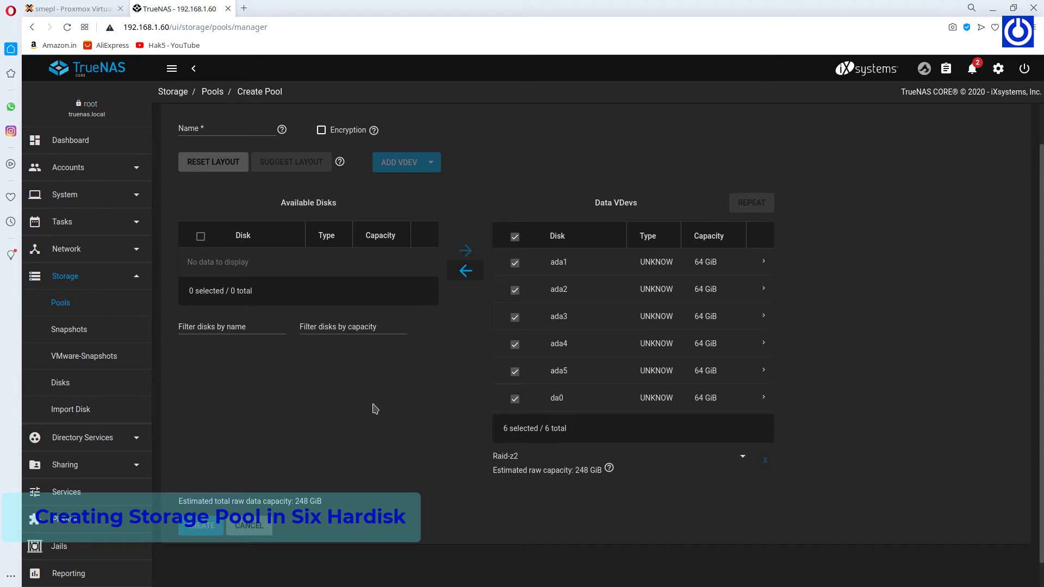
left_click(228, 130)
type("TestDisks")
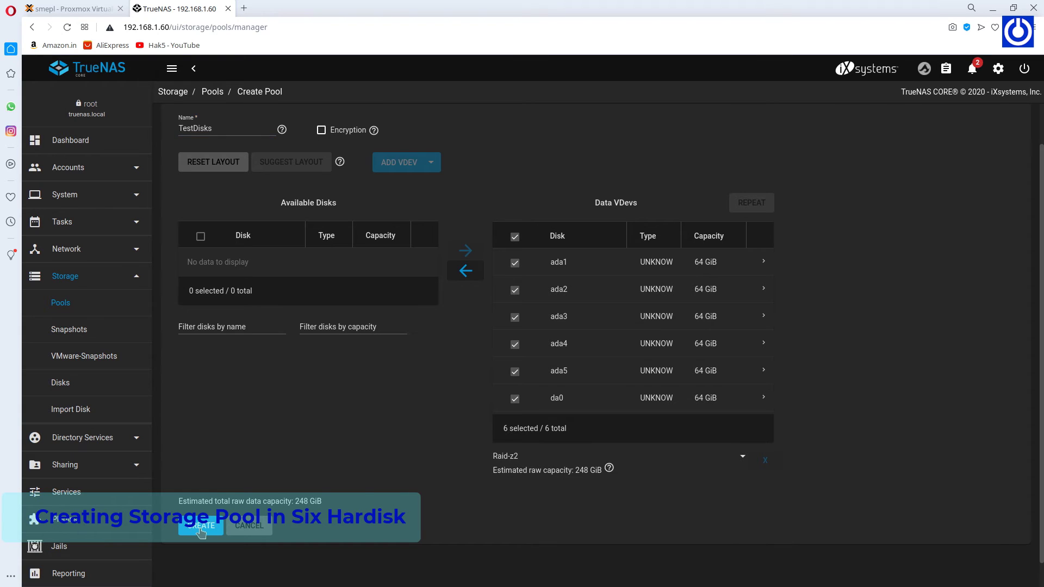
Create the TestDisks pool, confirming that the disks will be erased.
left_click(202, 532)
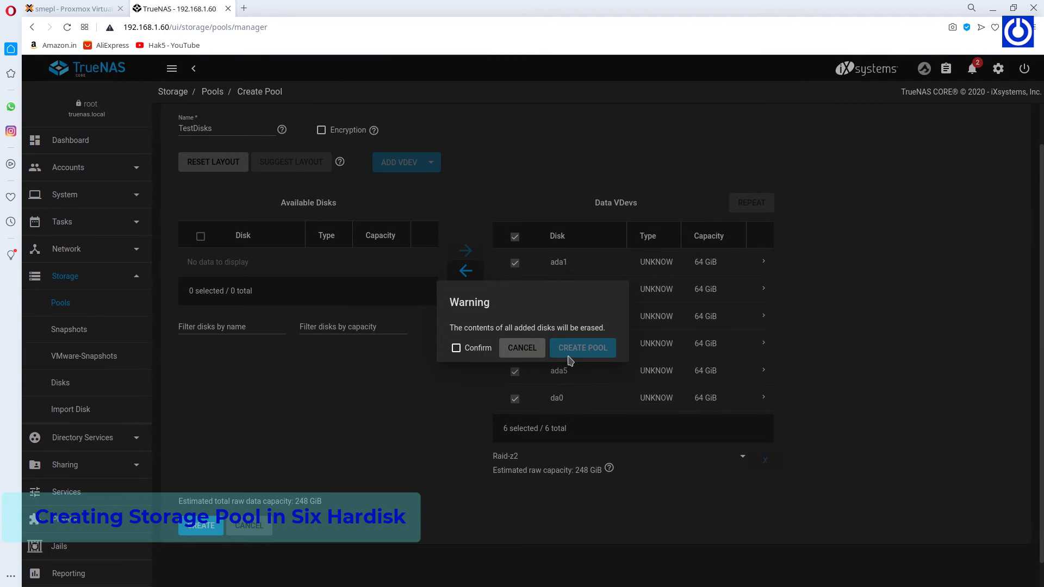
left_click(456, 348)
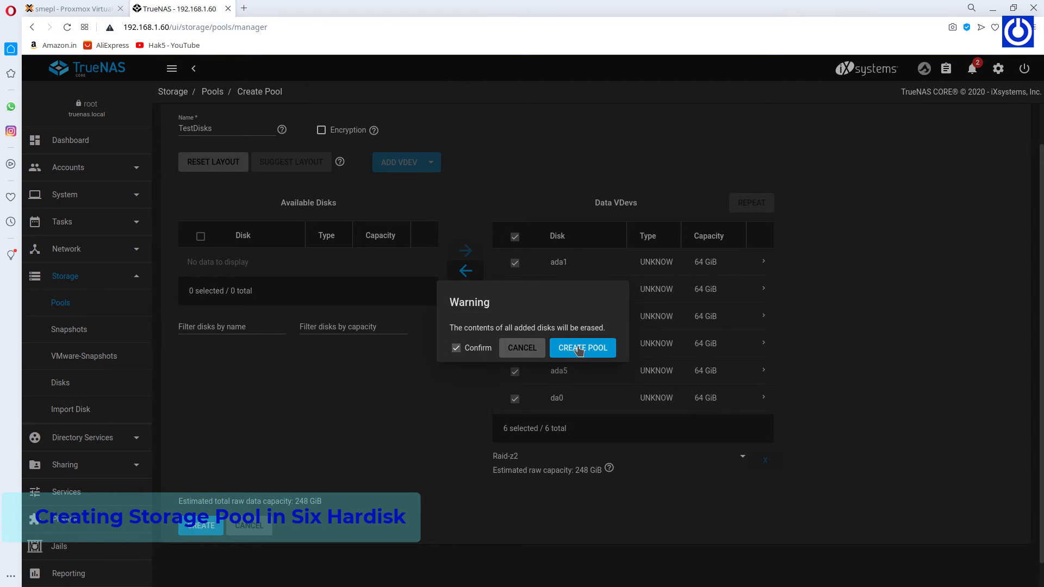
left_click(579, 349)
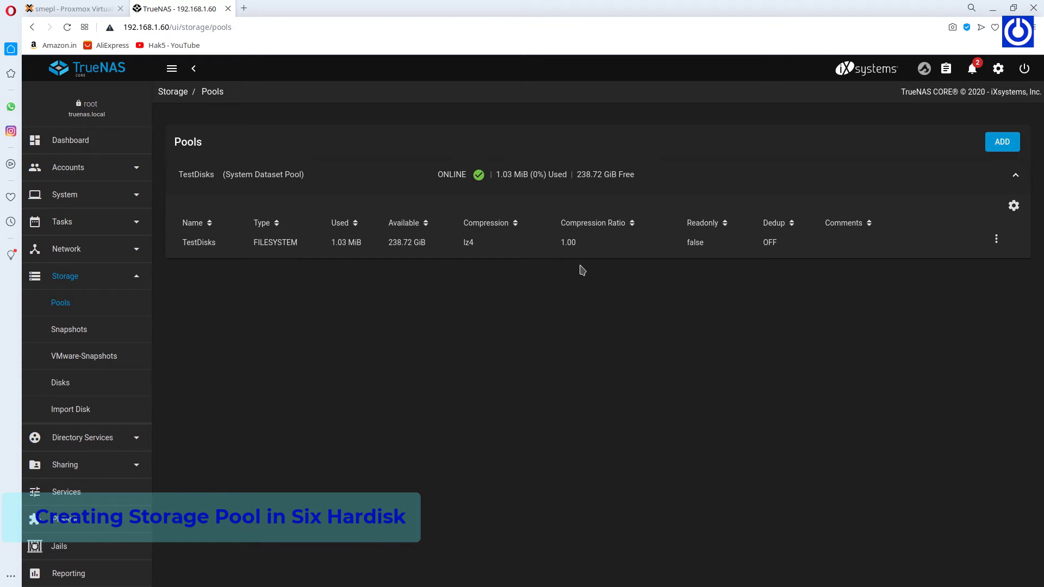
Go to Accounts > Users, dismiss the note, and start adding a new user.
left_click(109, 173)
left_click(64, 226)
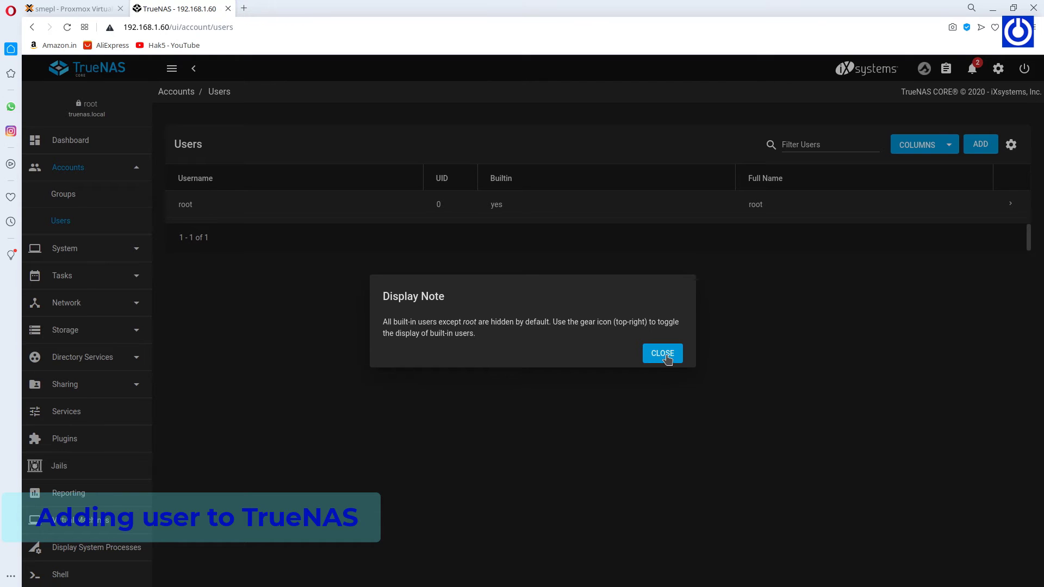
left_click(664, 356)
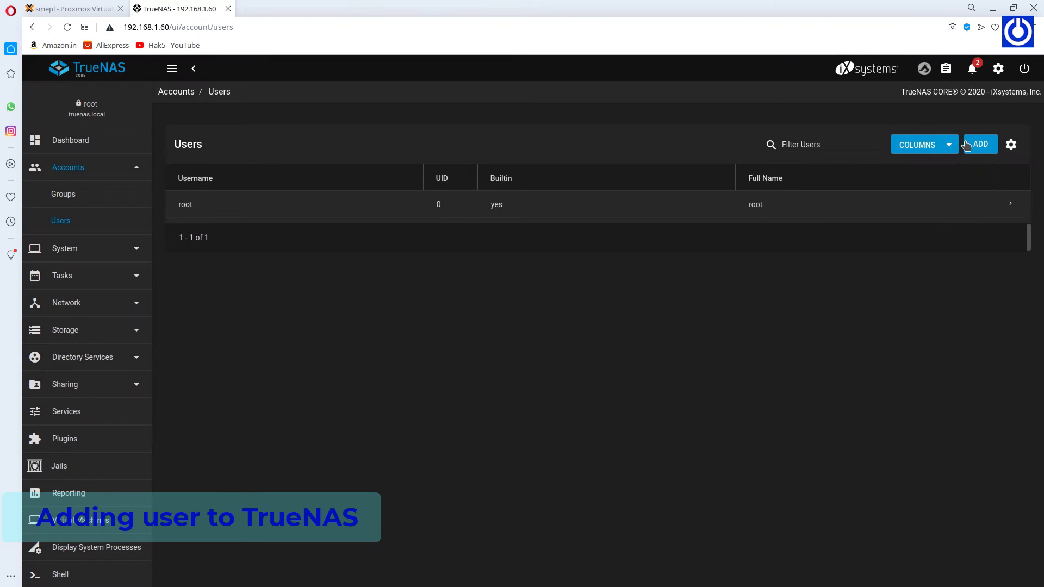
left_click(985, 147)
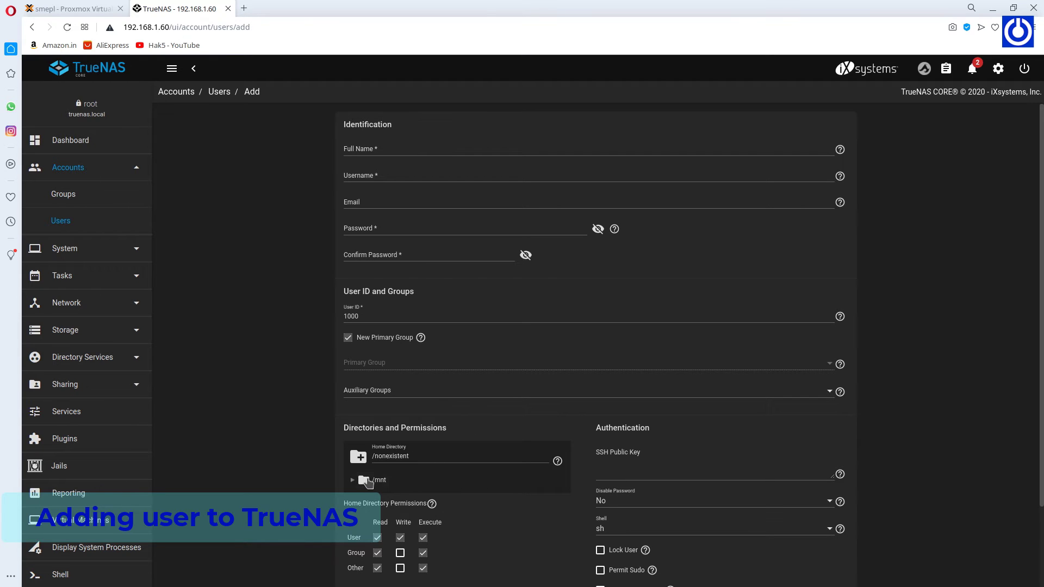
Set the home directory to /mnt/TestDisks and enter the user's full name and username.
left_click(353, 482)
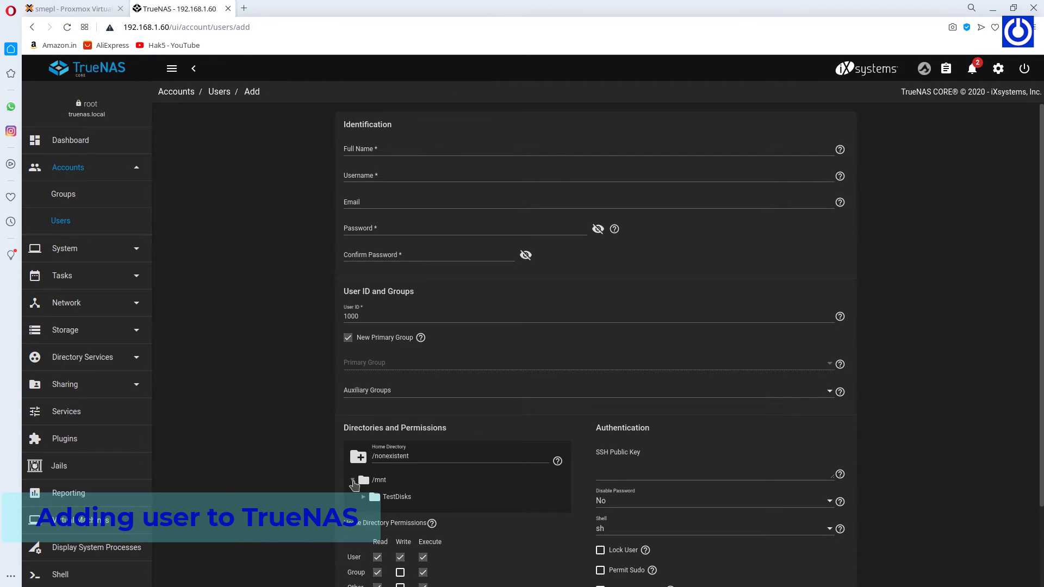
left_click(372, 499)
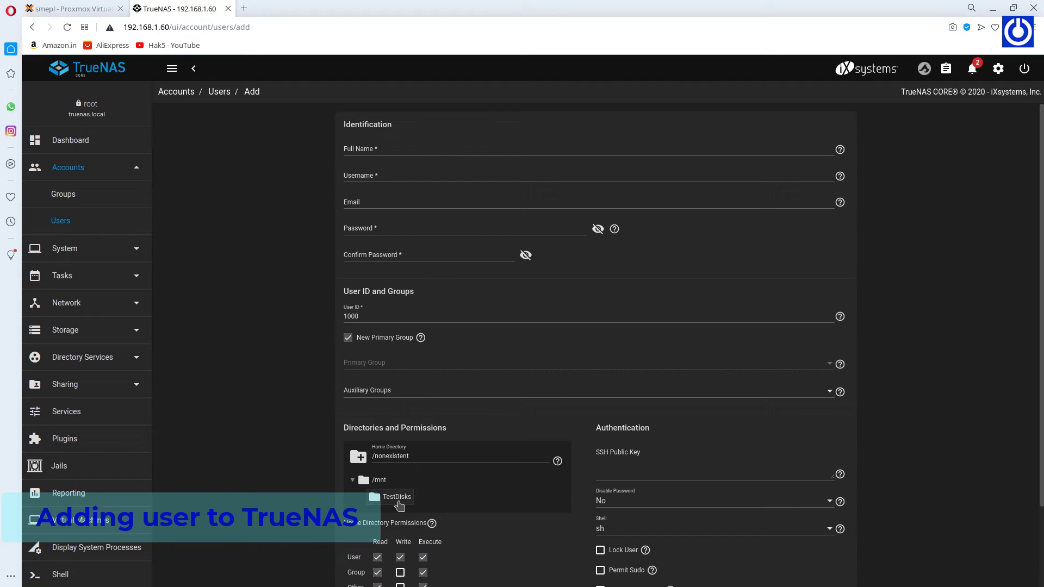
left_click(405, 150)
type("ComputerTechnology")
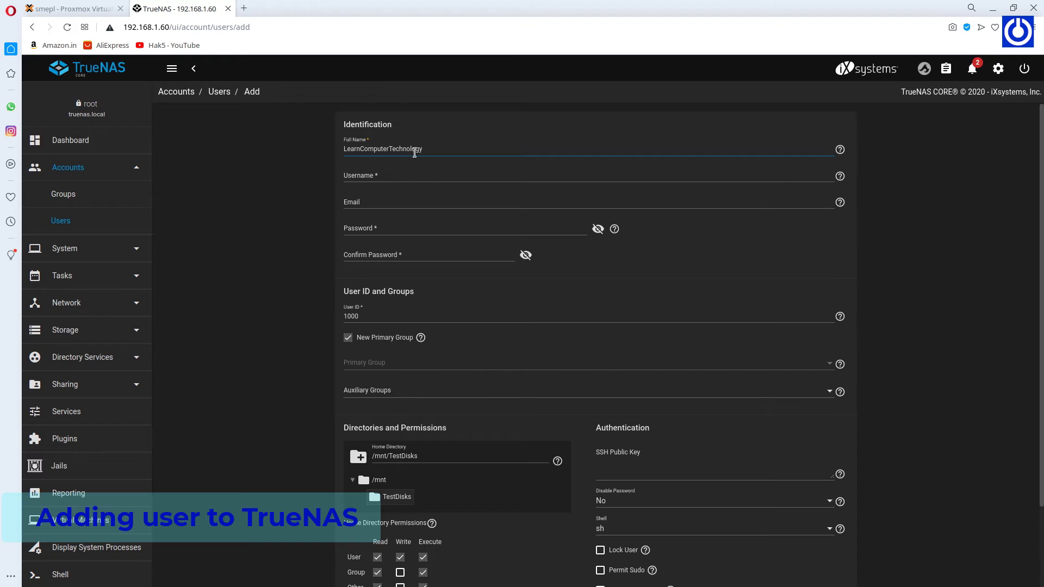
left_click(403, 174)
type("learncom")
Enter the account password and confirm it.
left_click(394, 202)
left_click(388, 229)
left_click(418, 253)
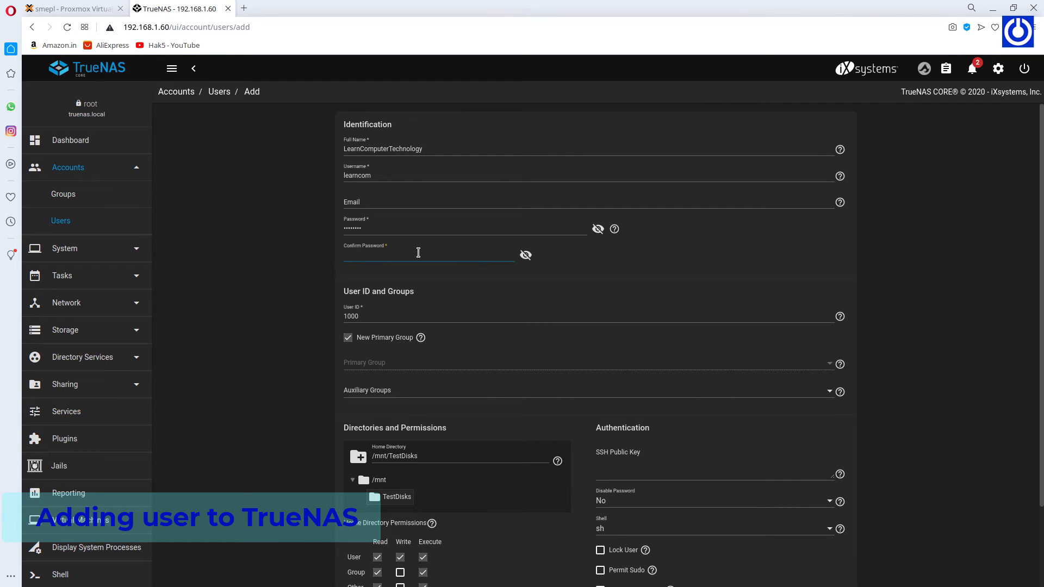
type("pa")
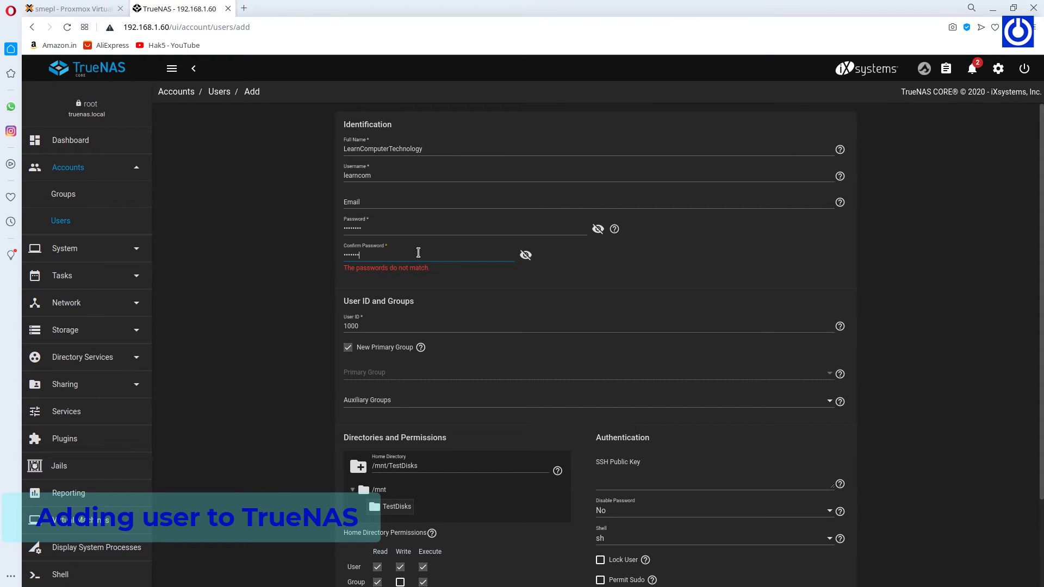
type("d")
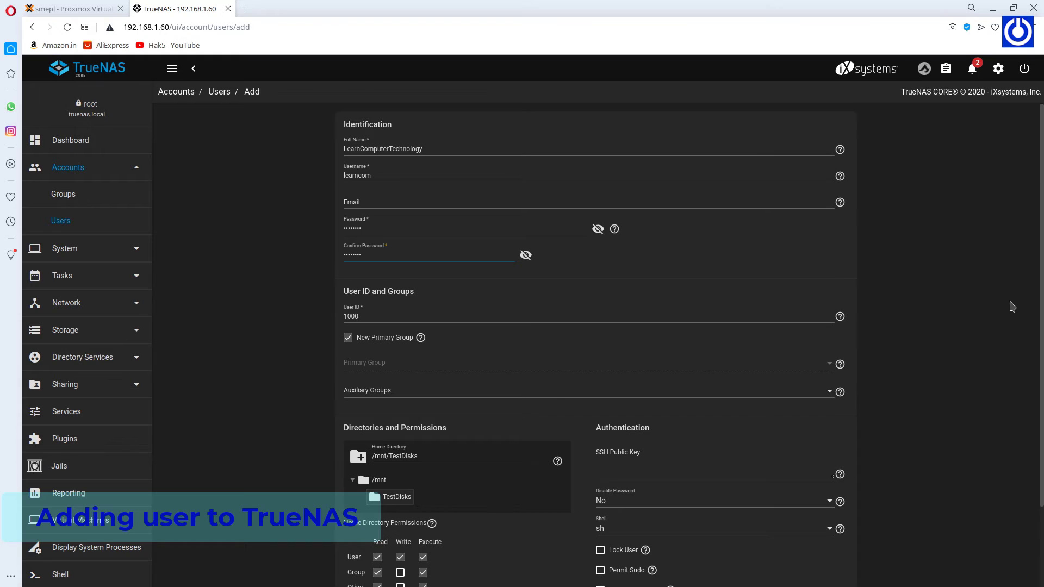
scroll(1022, 302, "down", 3)
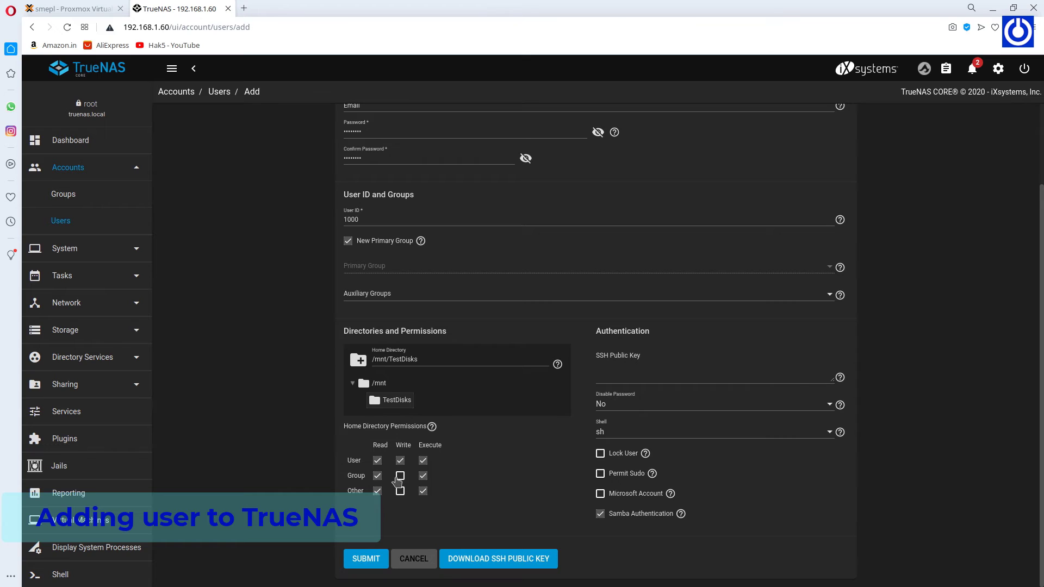
Create the user with default permissions and no SSH key, then view its details.
left_click(399, 477)
left_click(400, 476)
left_click(733, 378)
left_click(832, 272)
left_click(366, 559)
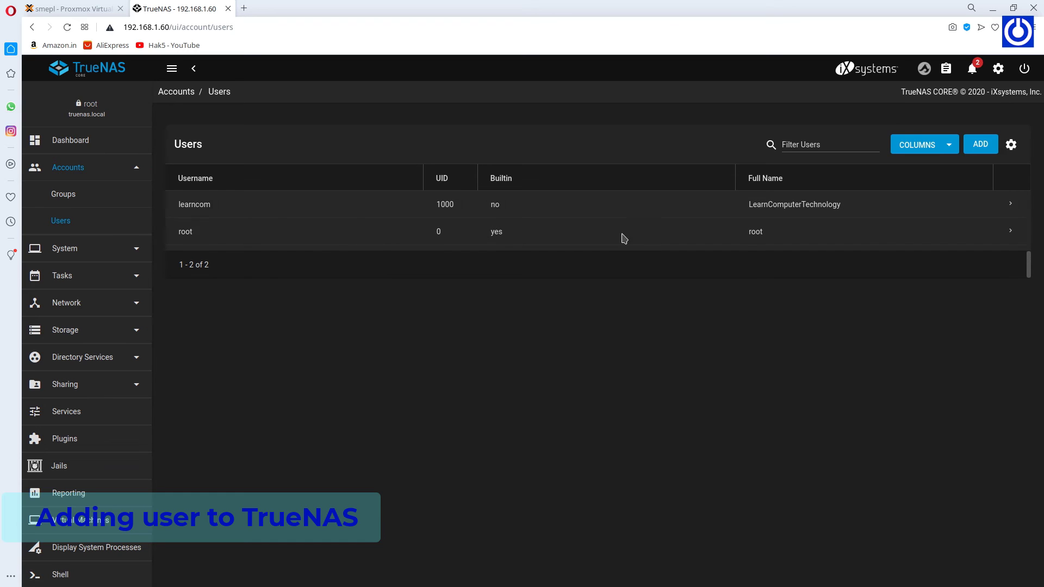
left_click(1012, 207)
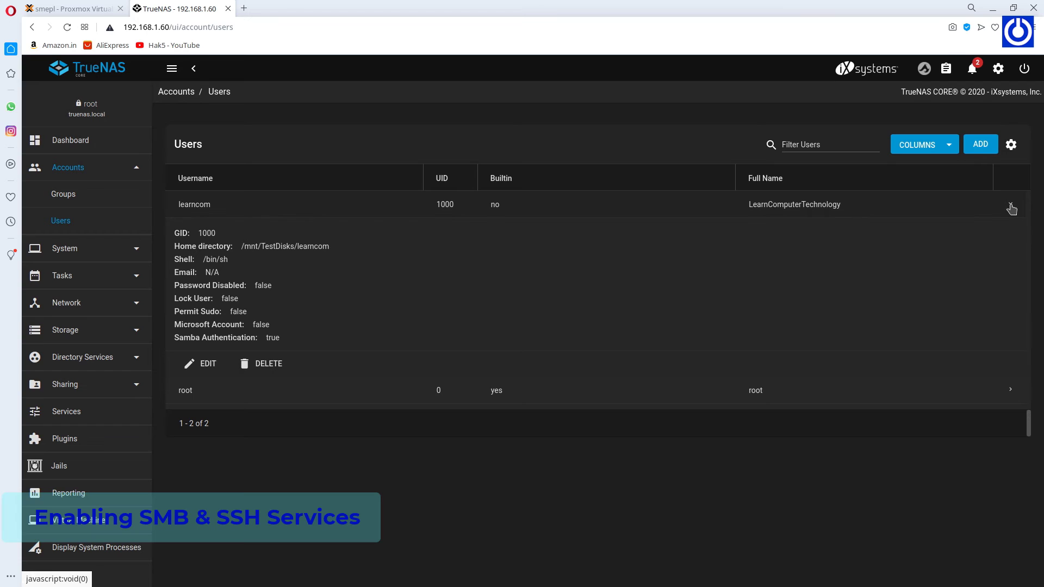
Collapse the new user's details and switch on the SMB and SSH services.
left_click(1012, 207)
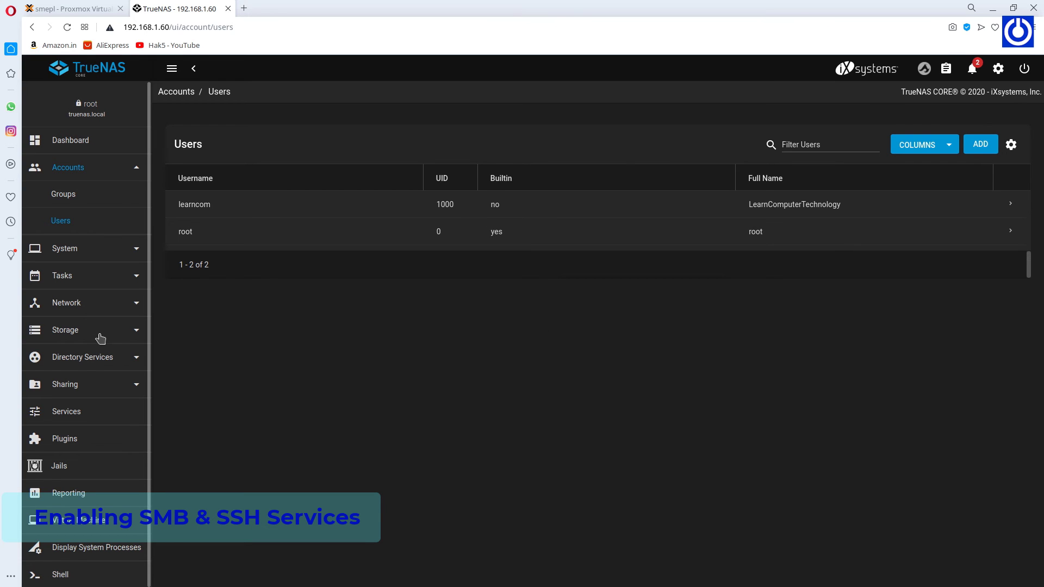
left_click(94, 419)
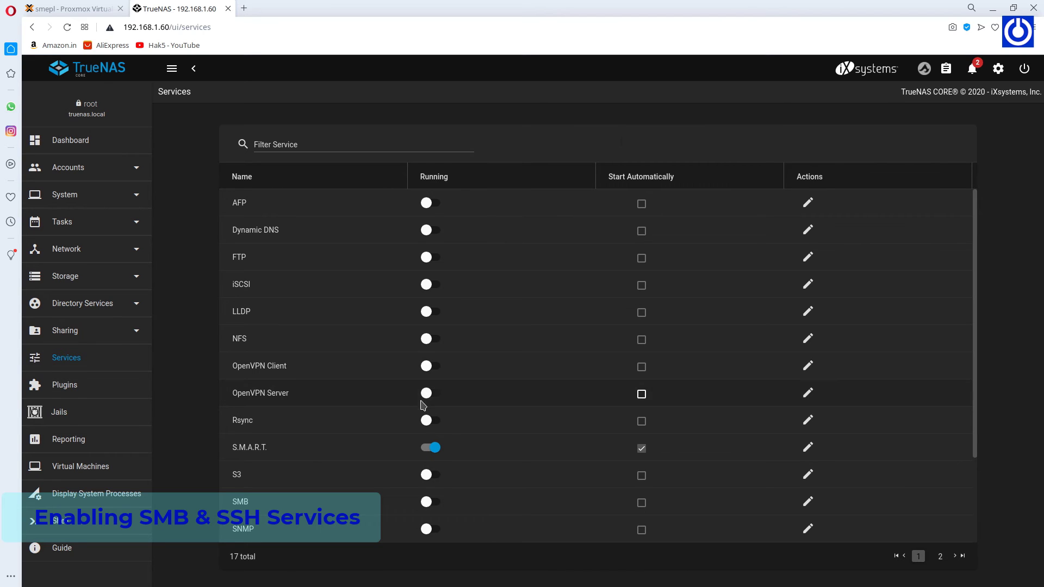
scroll(426, 435, "down", 1)
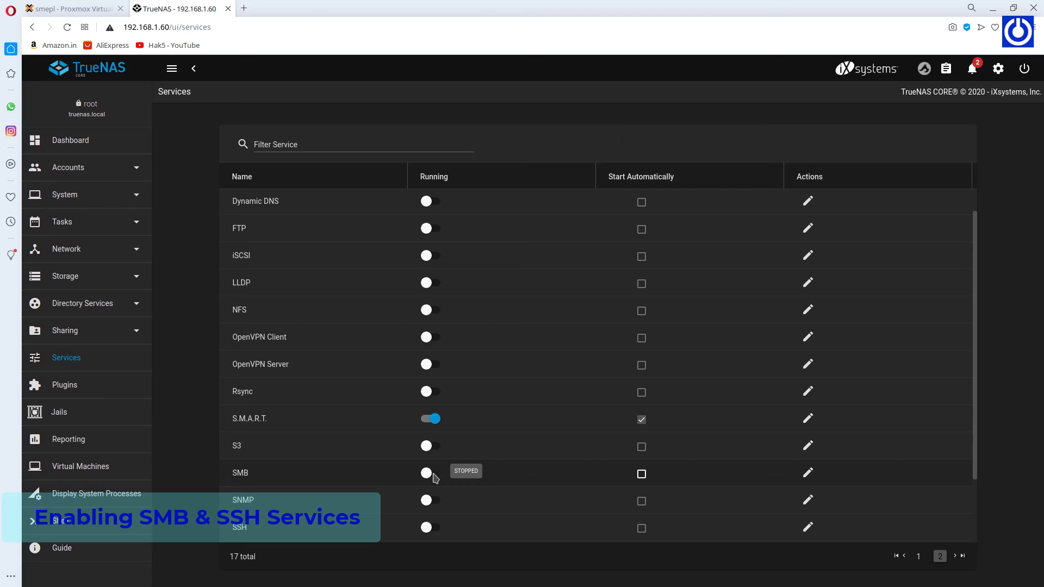
left_click(430, 473)
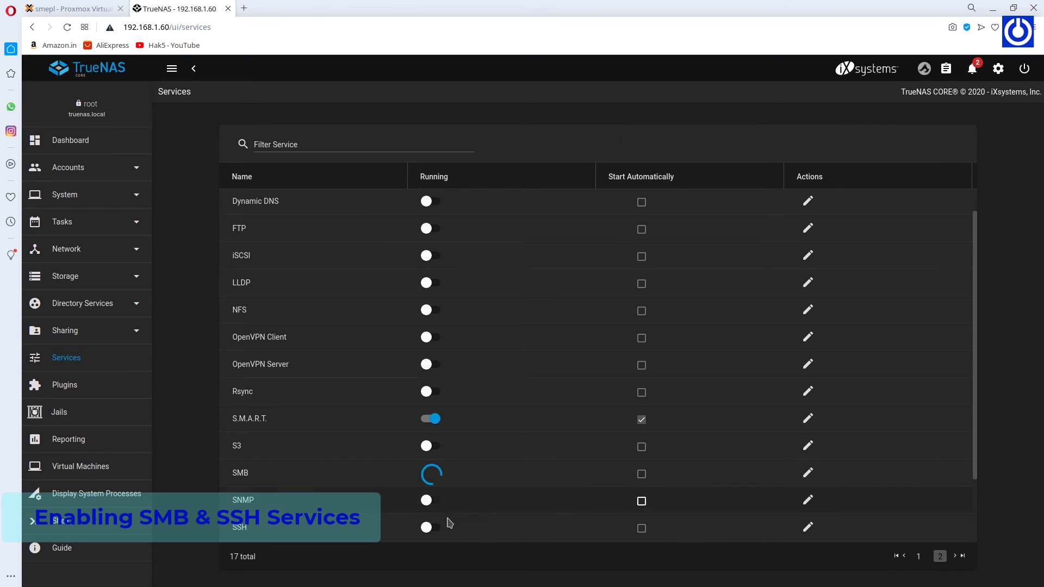
left_click(429, 528)
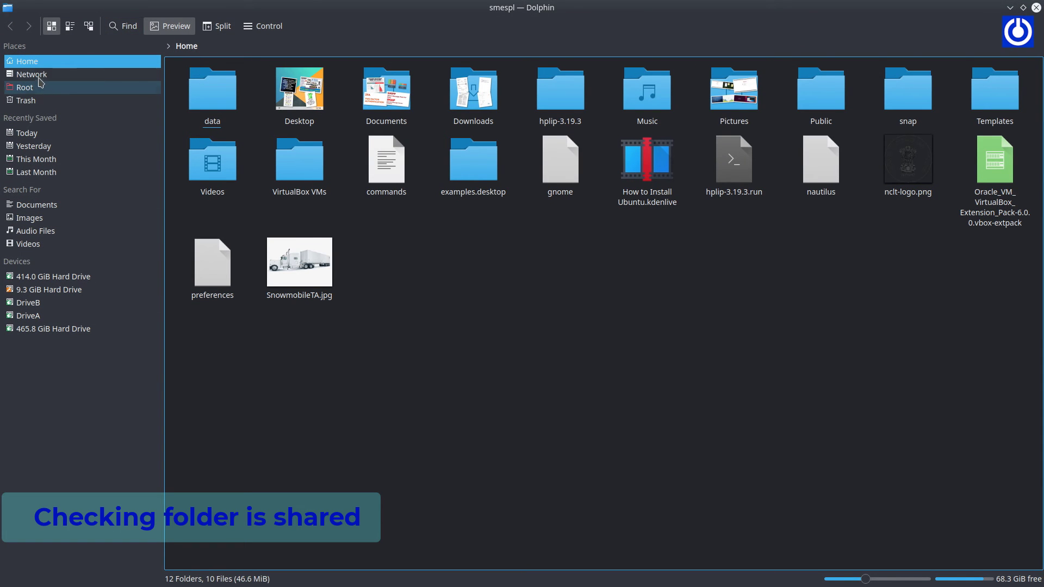
From Network > Samba Shares, open the address smb://192.168.1.60.
left_click(39, 75)
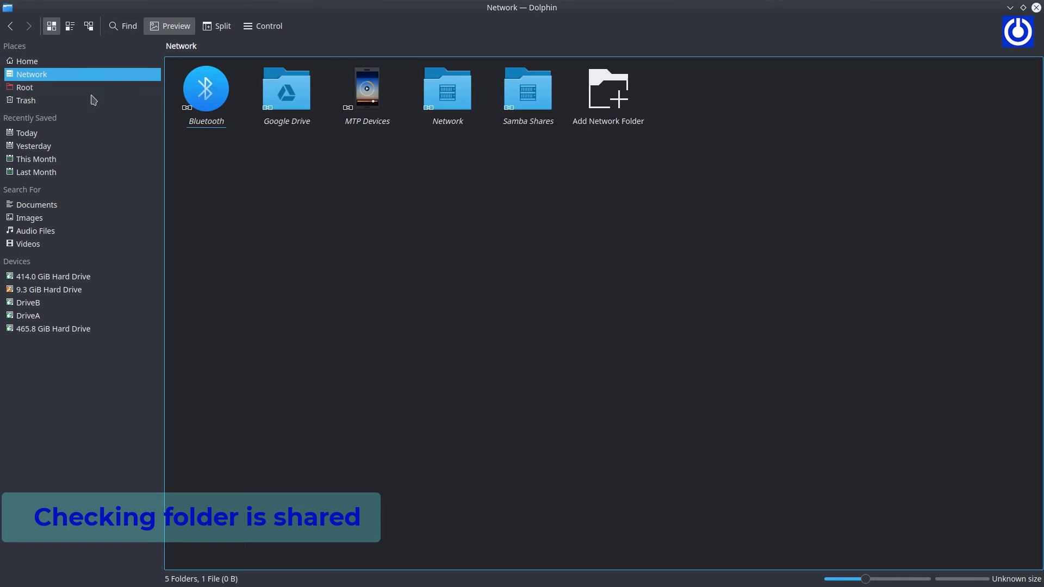
left_click(528, 92)
left_click(204, 48)
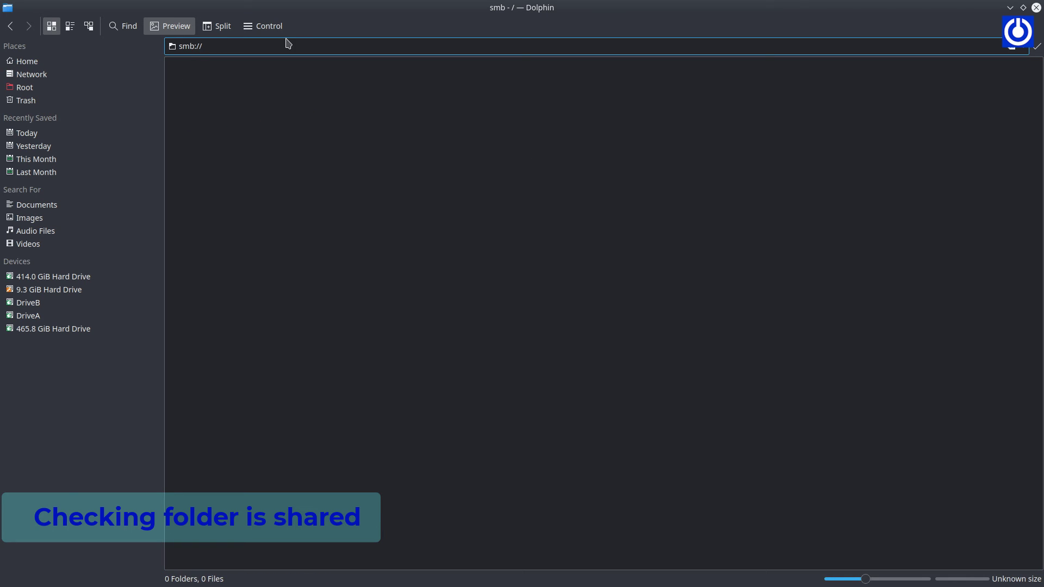
type("195")
key("BackSpace")
type("2.168.1.60")
key("Return")
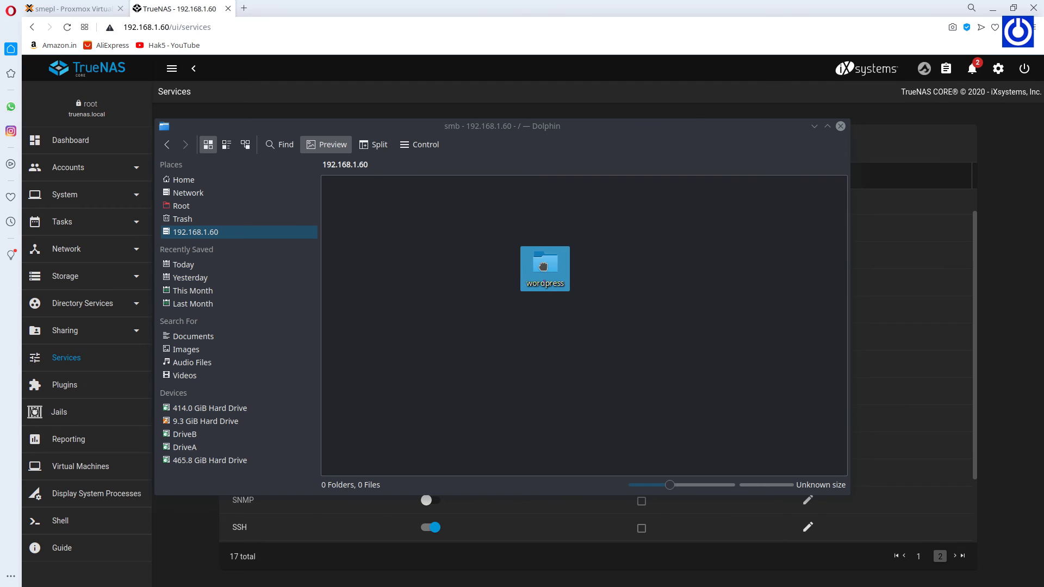
Try moving the wordpress folder onto the share and dismiss the folder-does-not-exist error.
left_click_drag(543, 266, 550, 268)
left_click(593, 277)
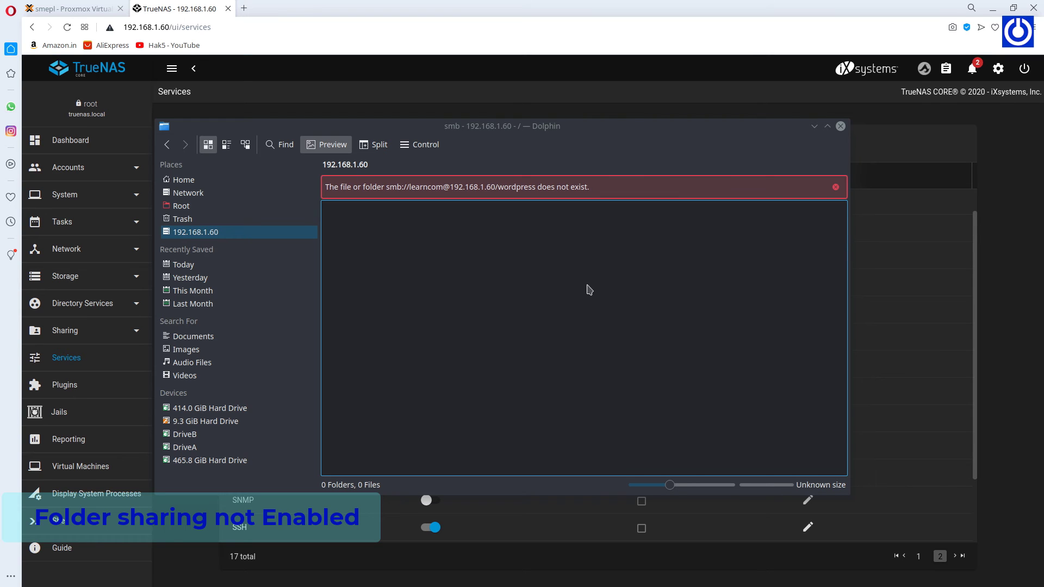
left_click(589, 290)
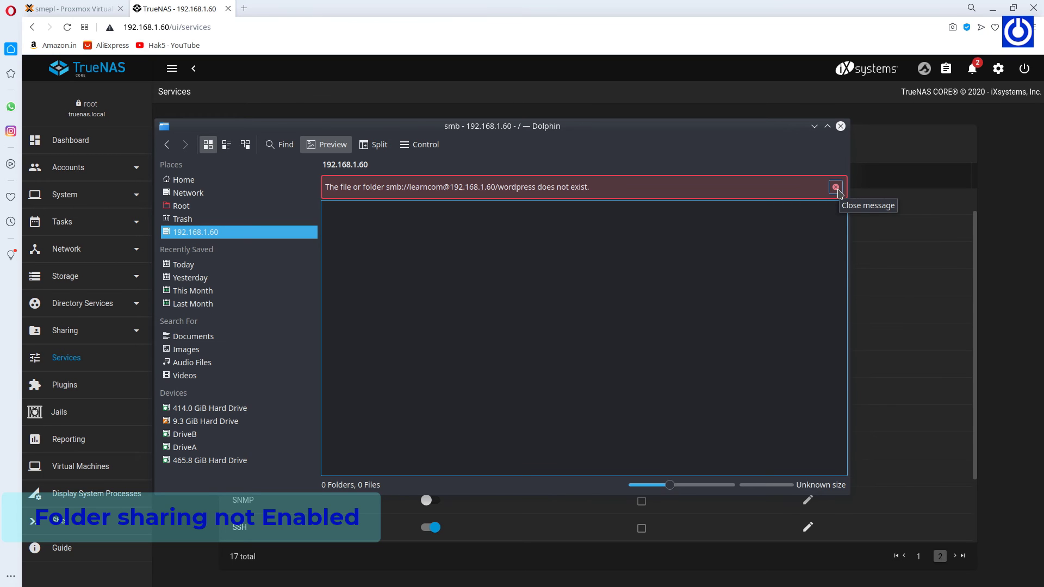
left_click(838, 193)
Remove the 192.168.1.60 entry from Places, edit the address and minimize Dolphin.
left_click(785, 166)
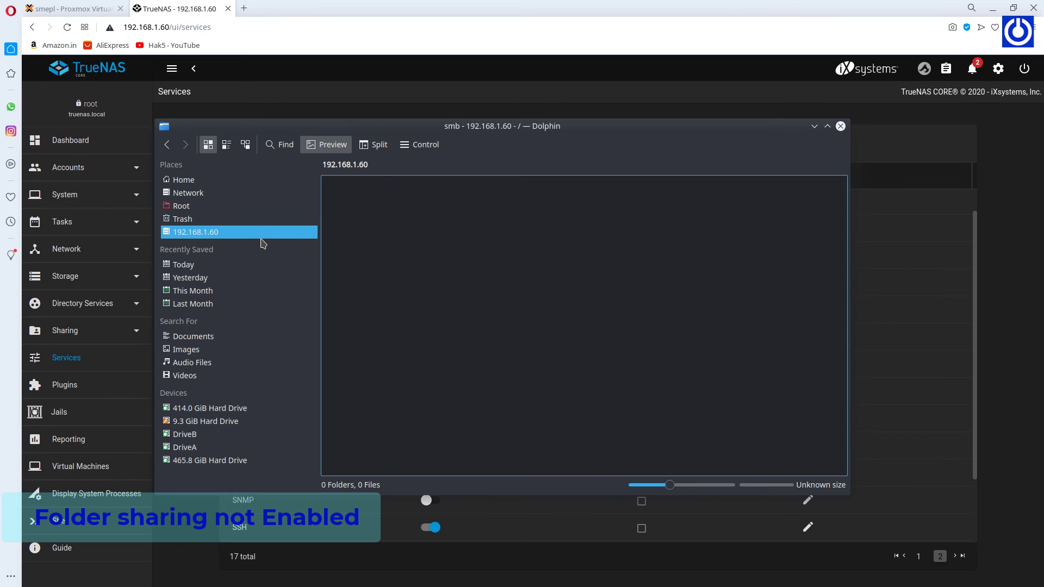
right_click(261, 239)
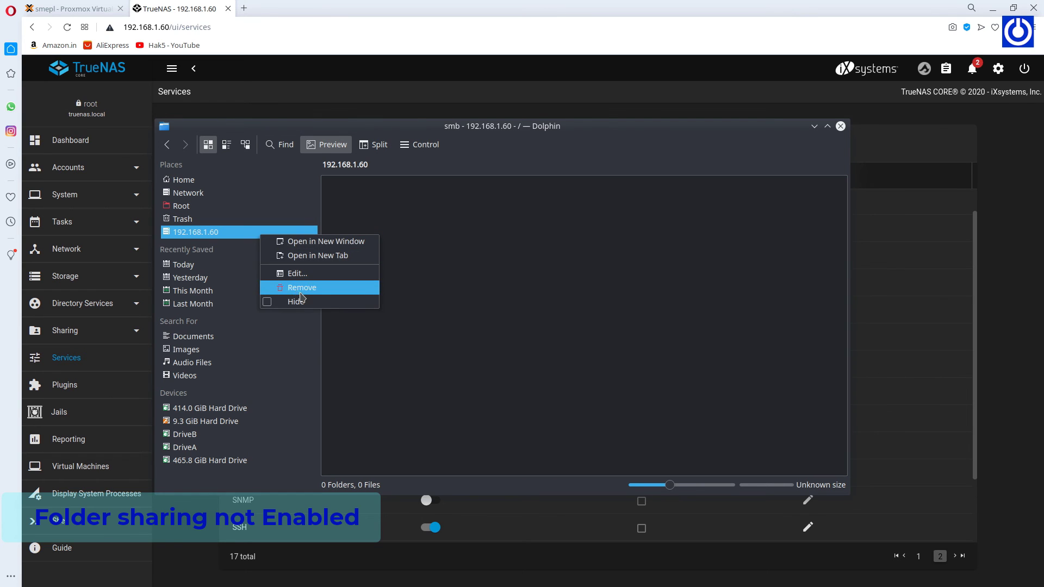
left_click(294, 285)
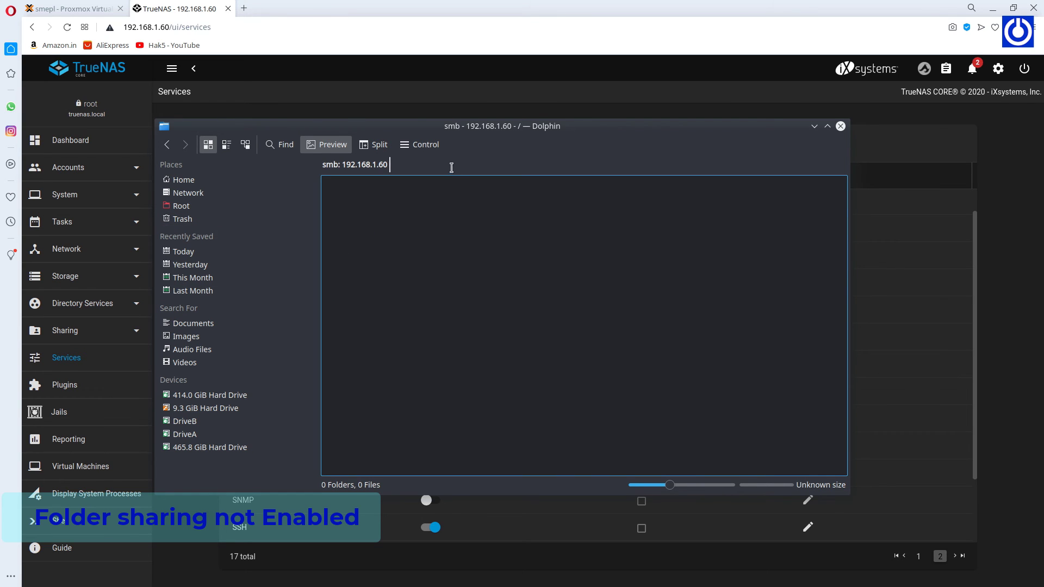
left_click(451, 167)
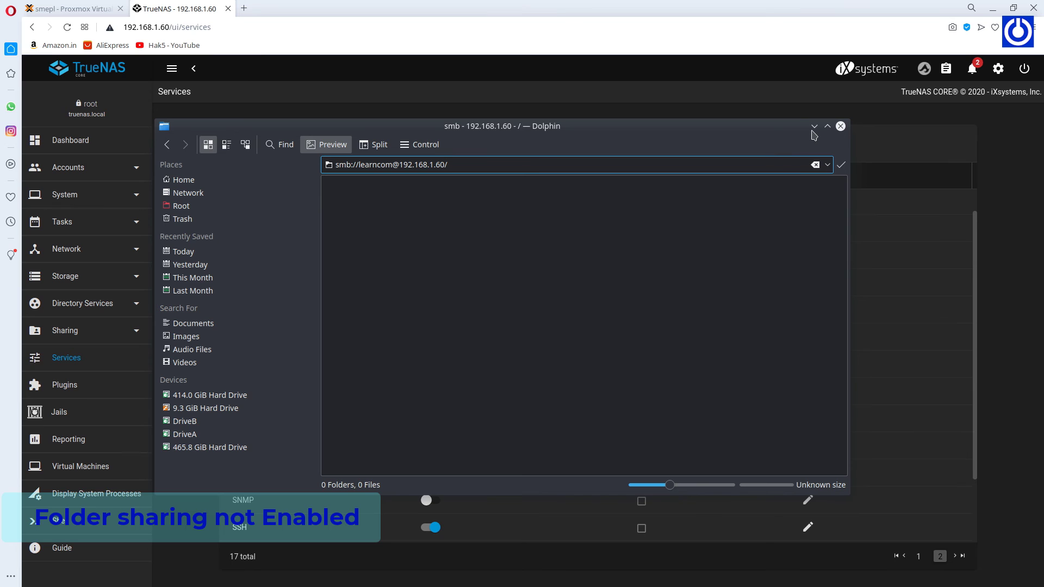
left_click(815, 127)
left_click(68, 387)
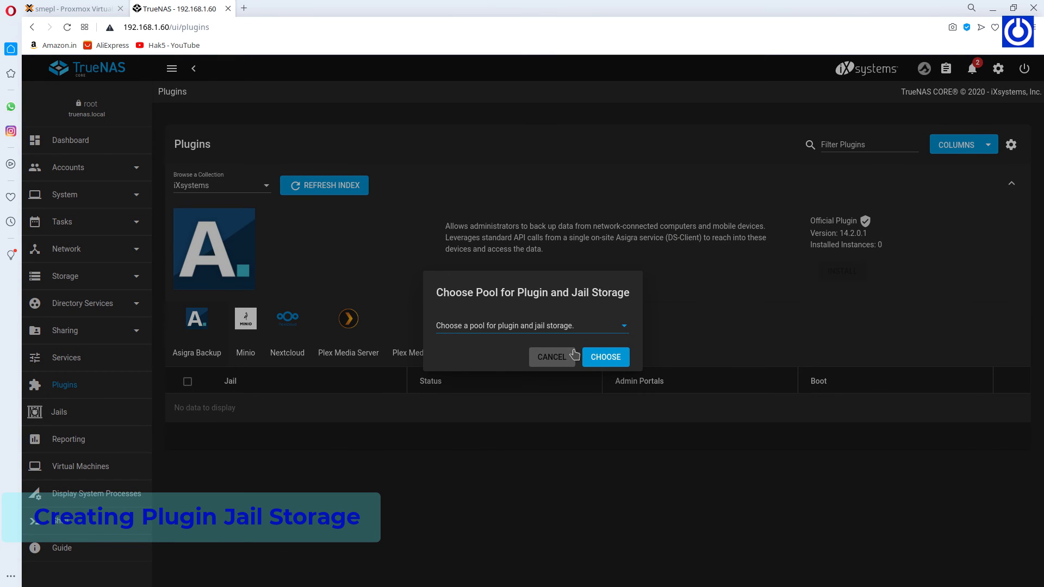
Choose pool TestDisks for plugin and jail storage and dismiss the confirmation.
left_click(623, 328)
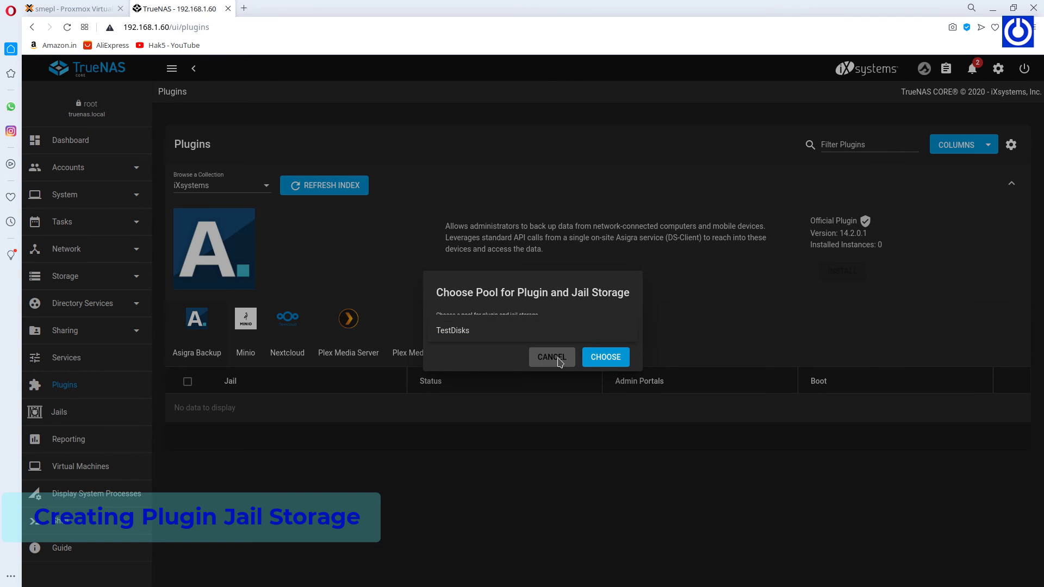
left_click(486, 364)
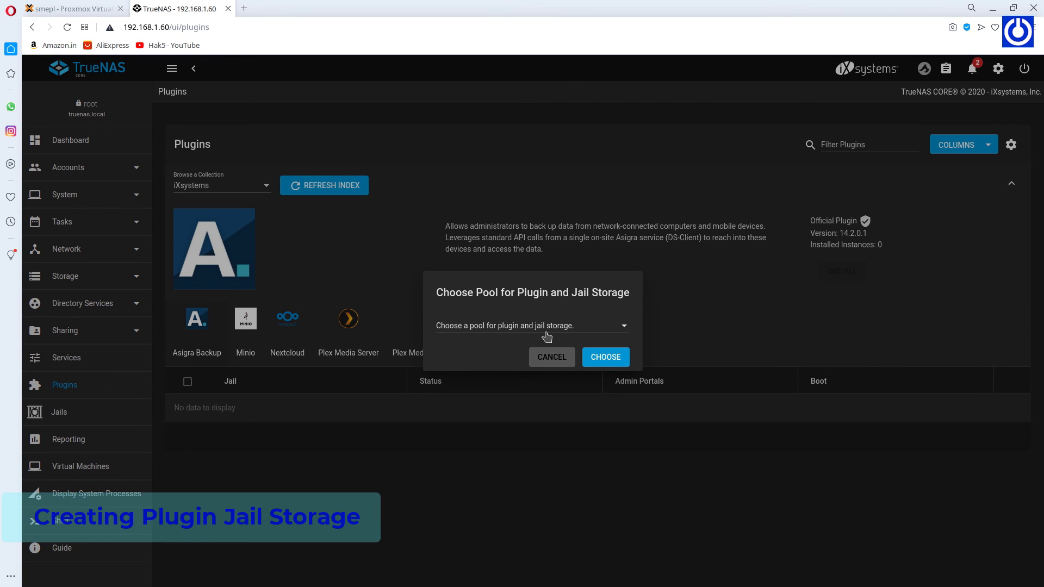
left_click(625, 332)
left_click(536, 338)
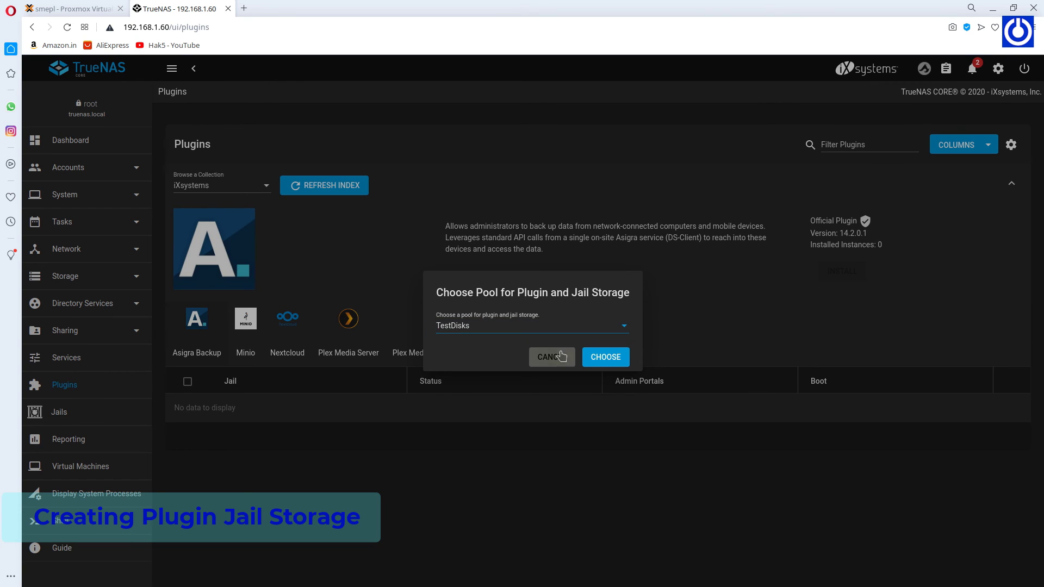
left_click(608, 358)
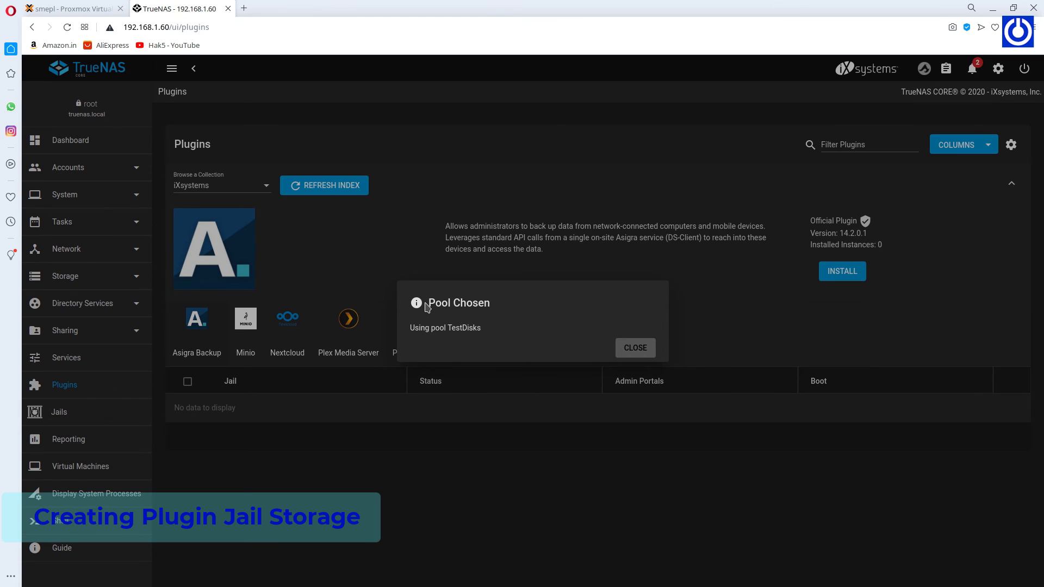
left_click(647, 351)
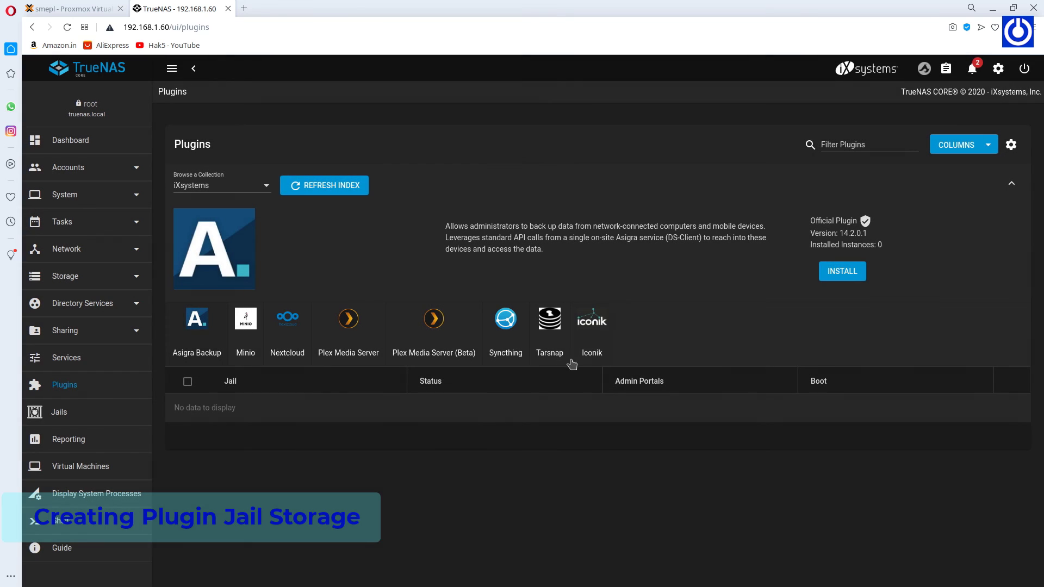
Add a Windows (SMB) share for /mnt/TestDisks and enable the SMB service automatically.
left_click(94, 336)
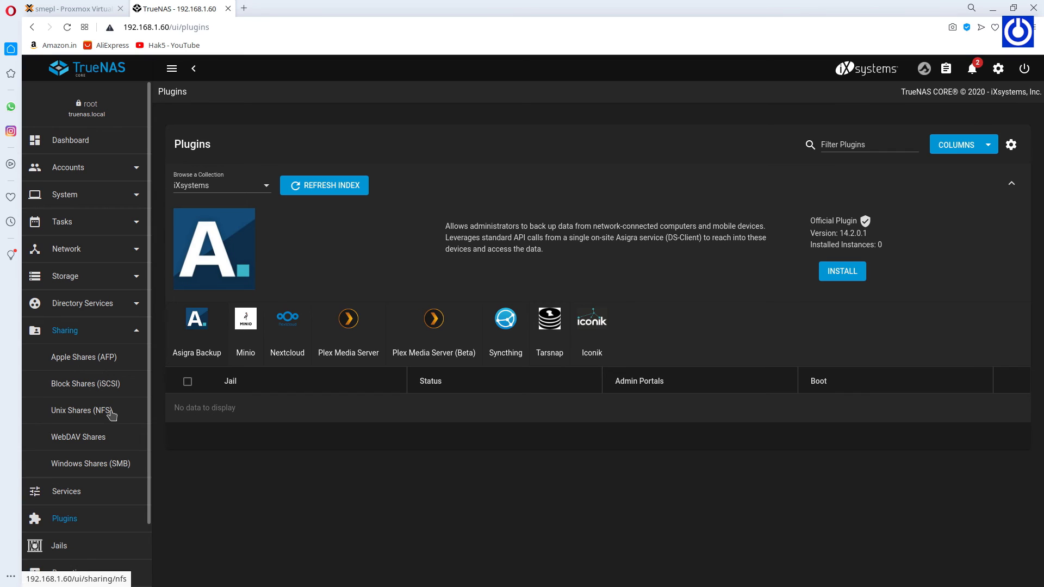
left_click(100, 466)
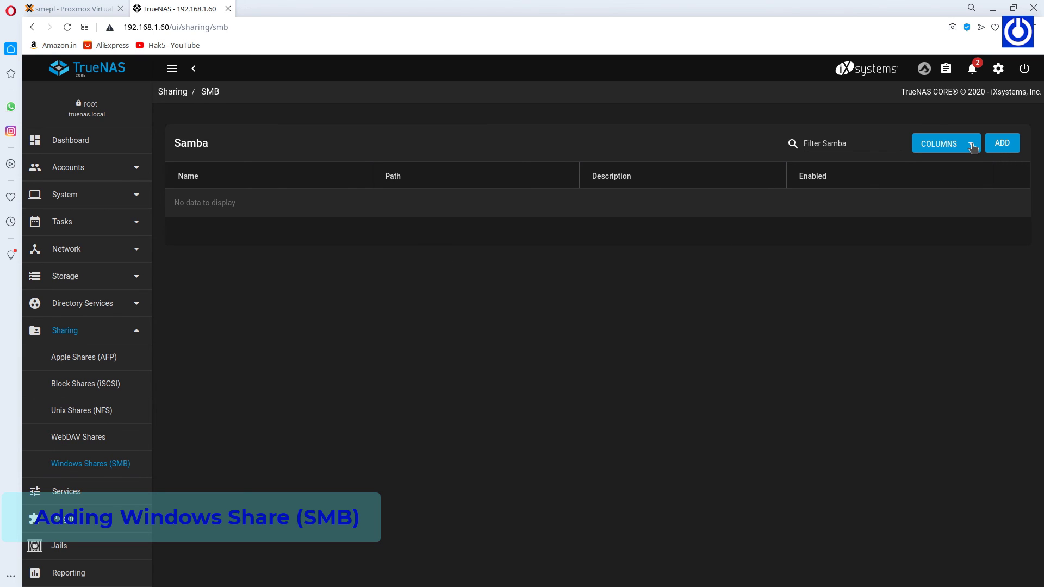
left_click(1008, 147)
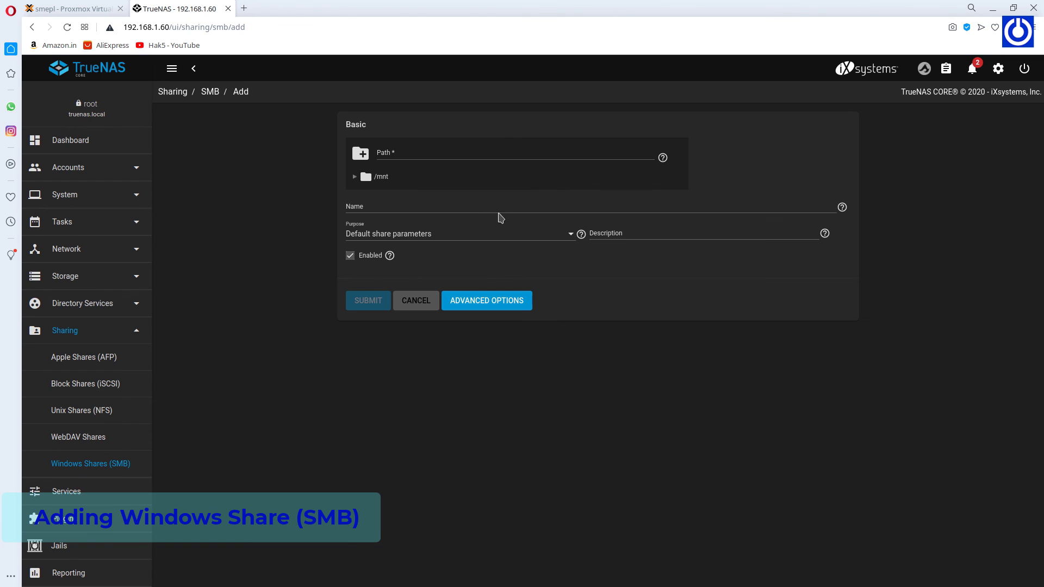
left_click(354, 177)
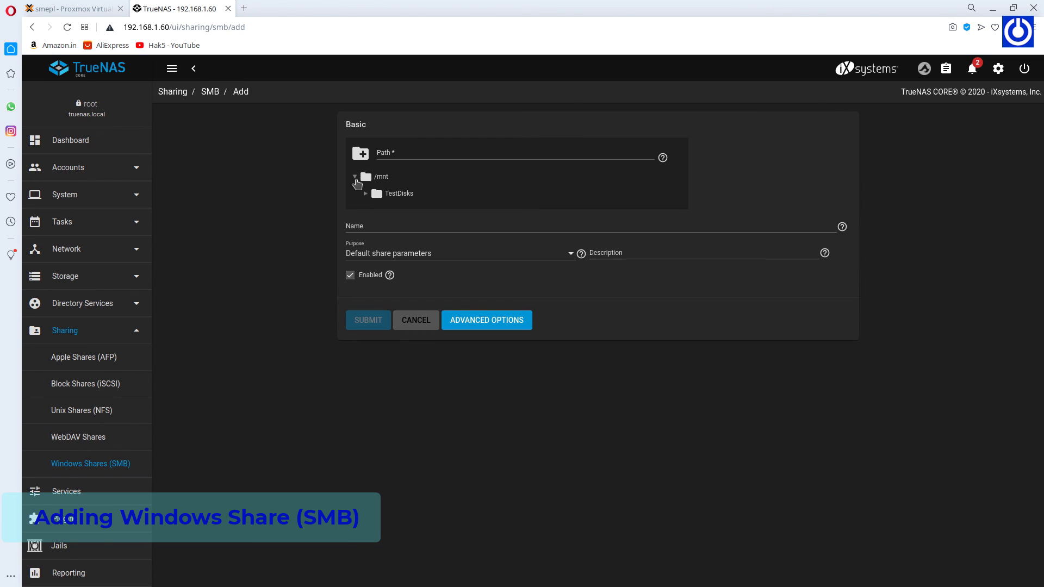
left_click(395, 196)
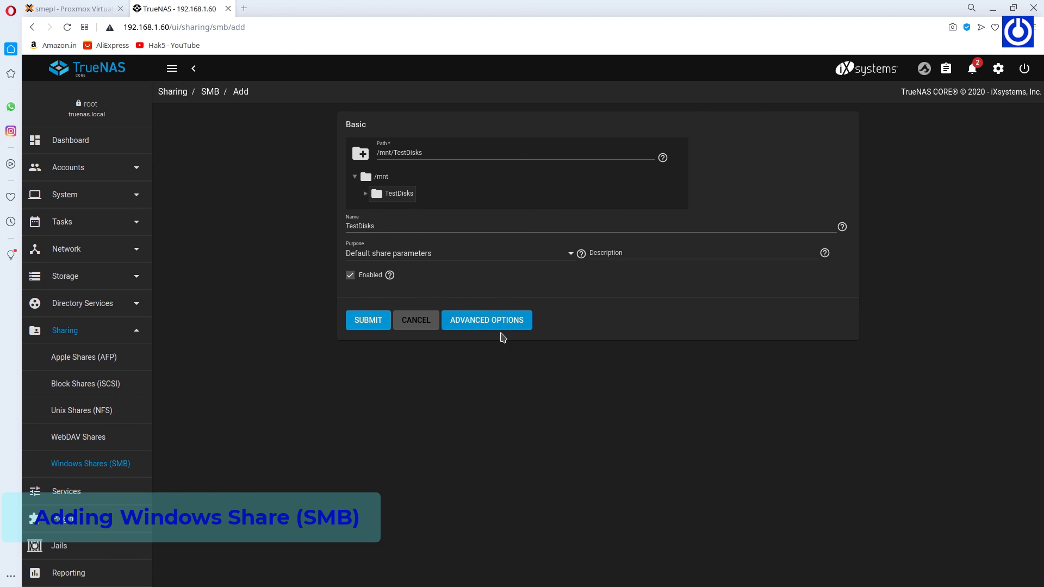
left_click(370, 322)
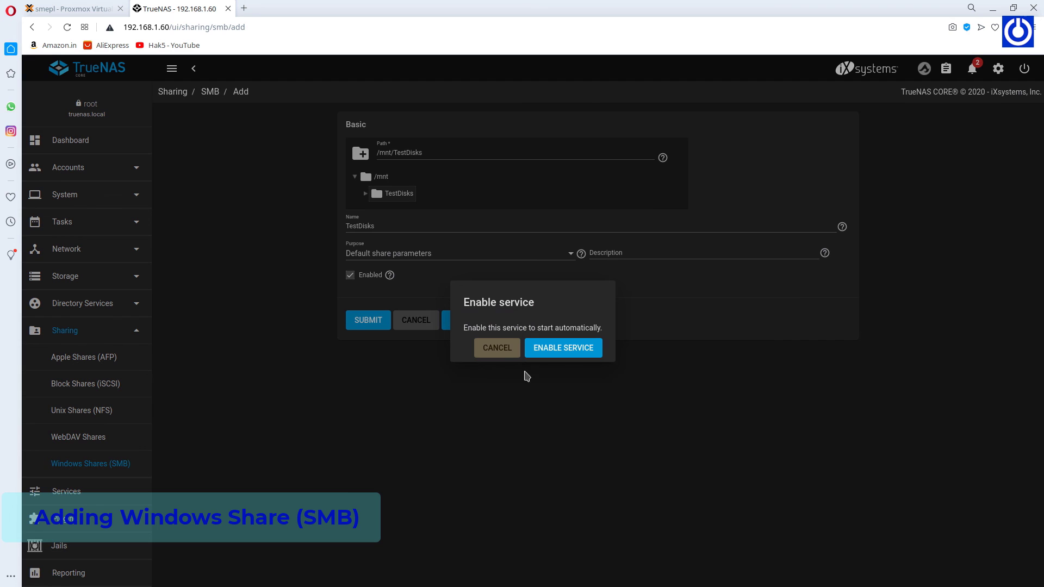
left_click(564, 350)
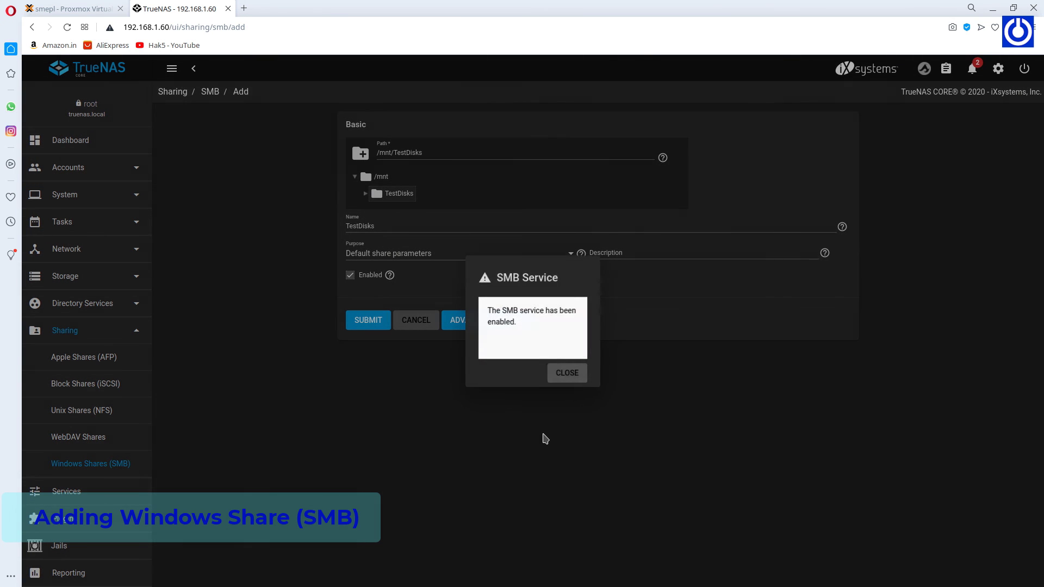
left_click(566, 375)
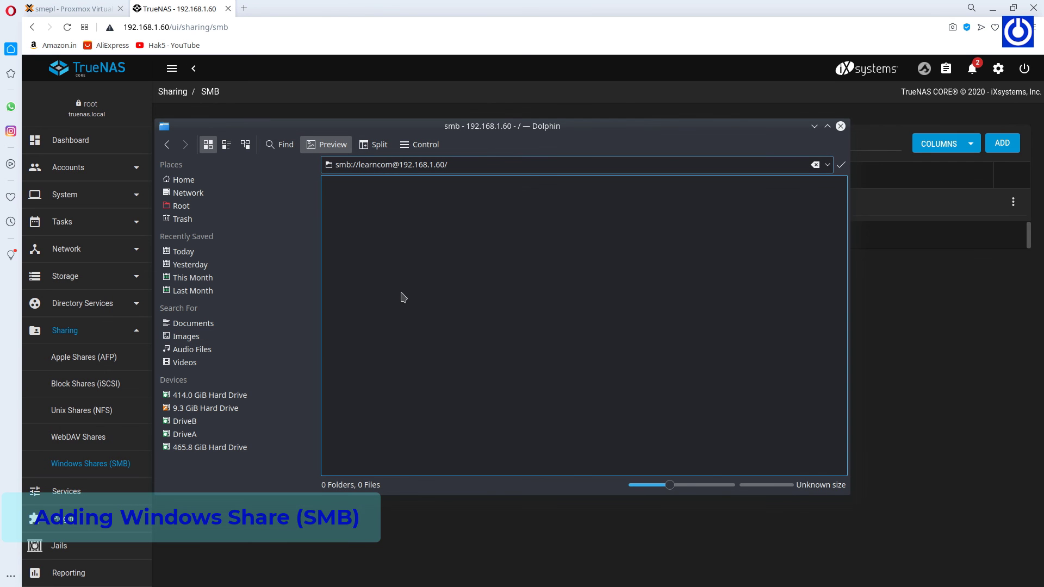
Open the TestDisks share on 192.168.1.60 and enter the user's folder.
right_click(439, 293)
left_click(418, 331)
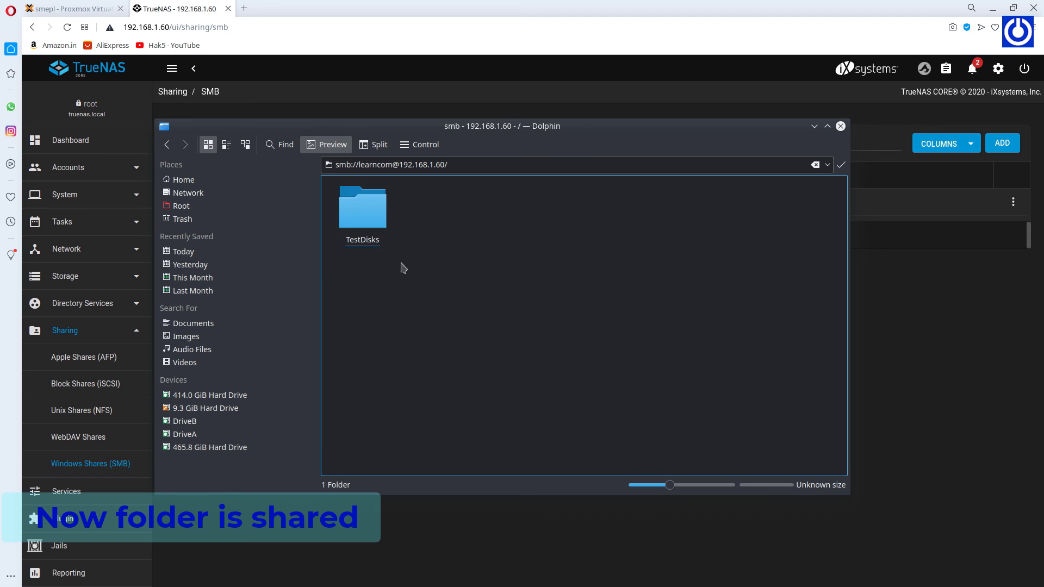
left_click(381, 227)
double_click(381, 228)
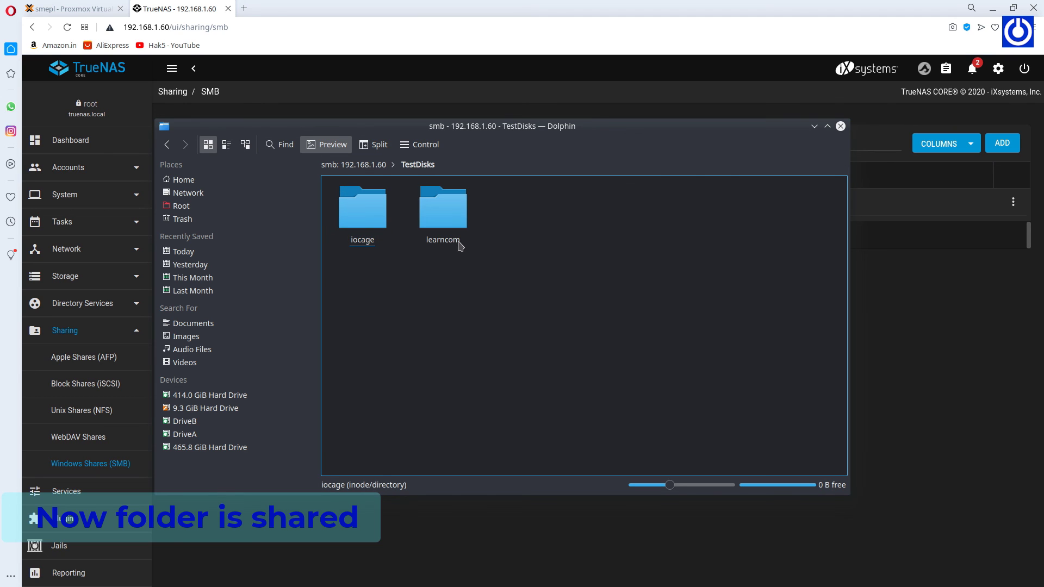
double_click(457, 221)
Paste the copied wordpress folder into the user's folder and check its contents.
right_click(452, 282)
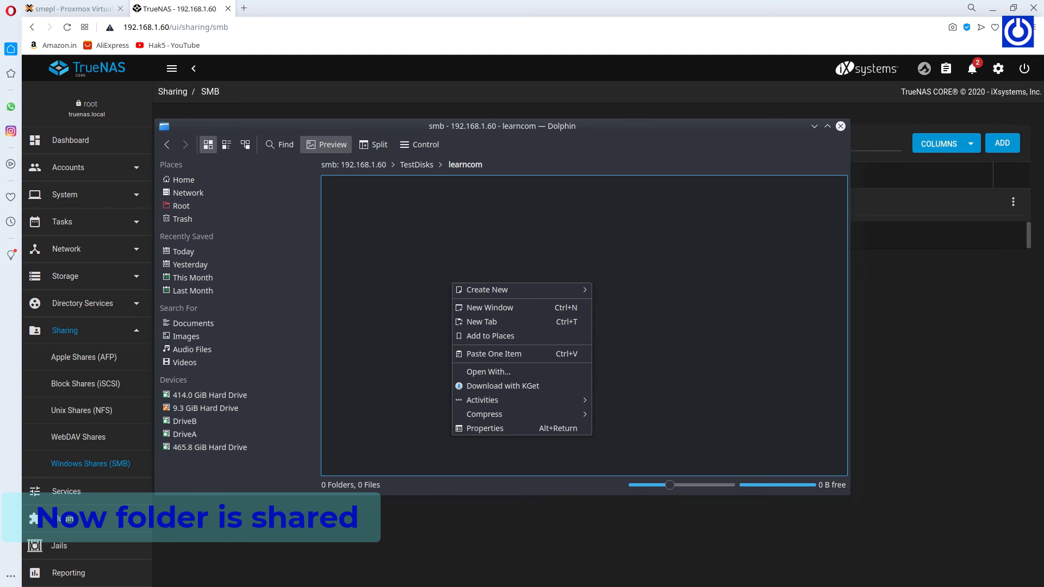
key("Escape")
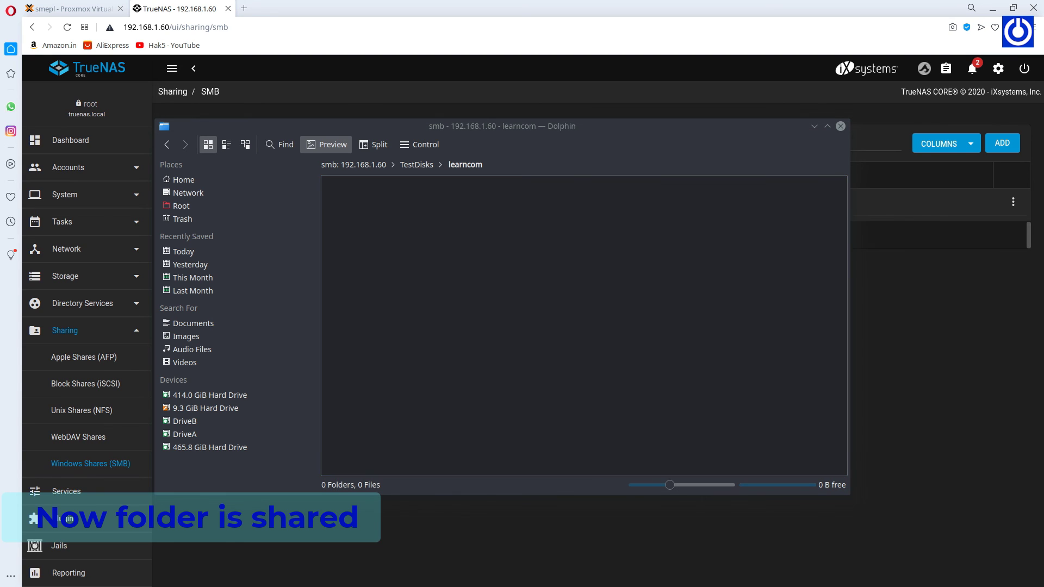
left_click(327, 314)
right_click(393, 289)
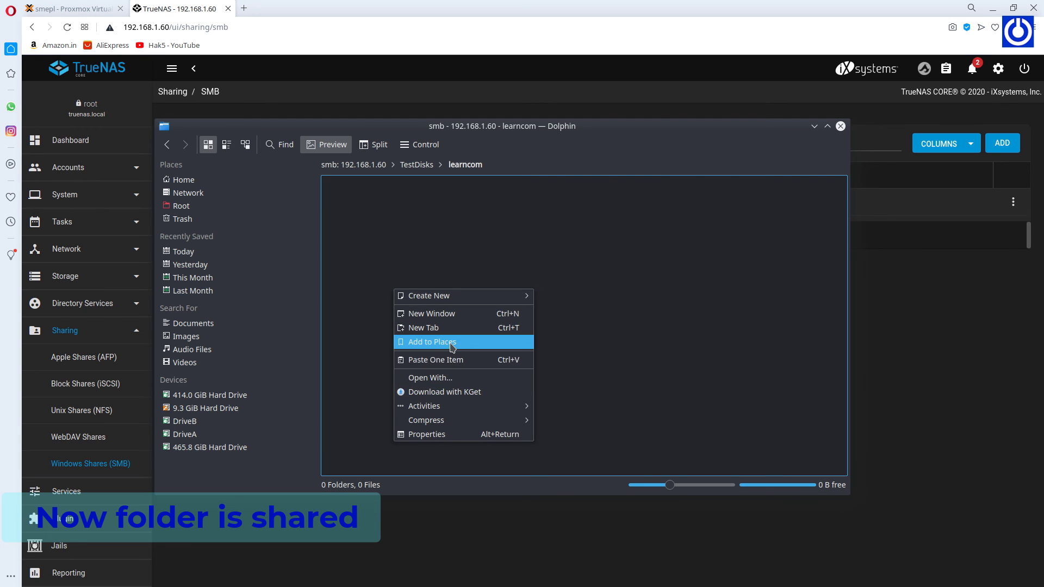
left_click(448, 364)
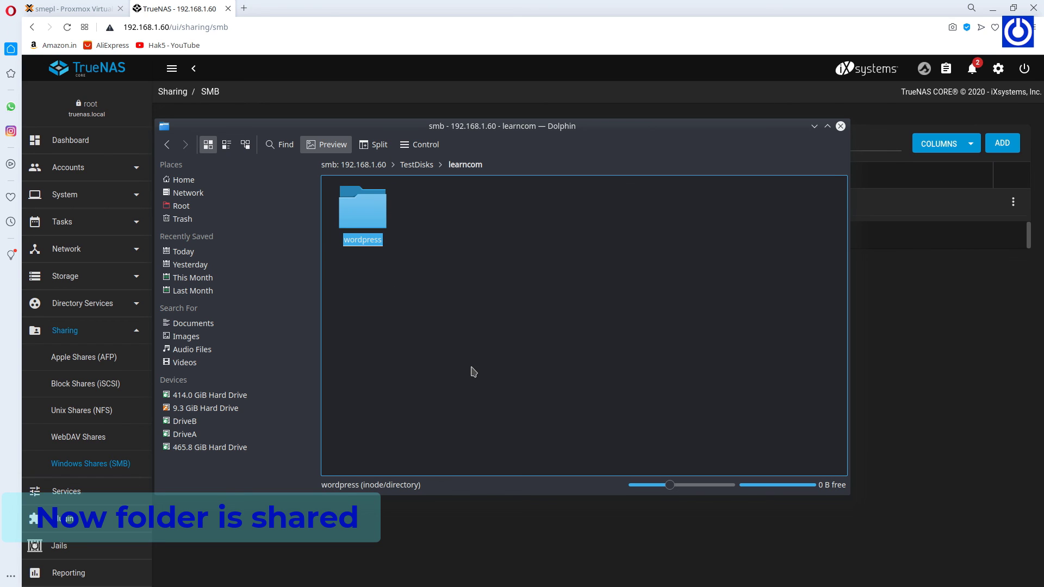
left_click(474, 372)
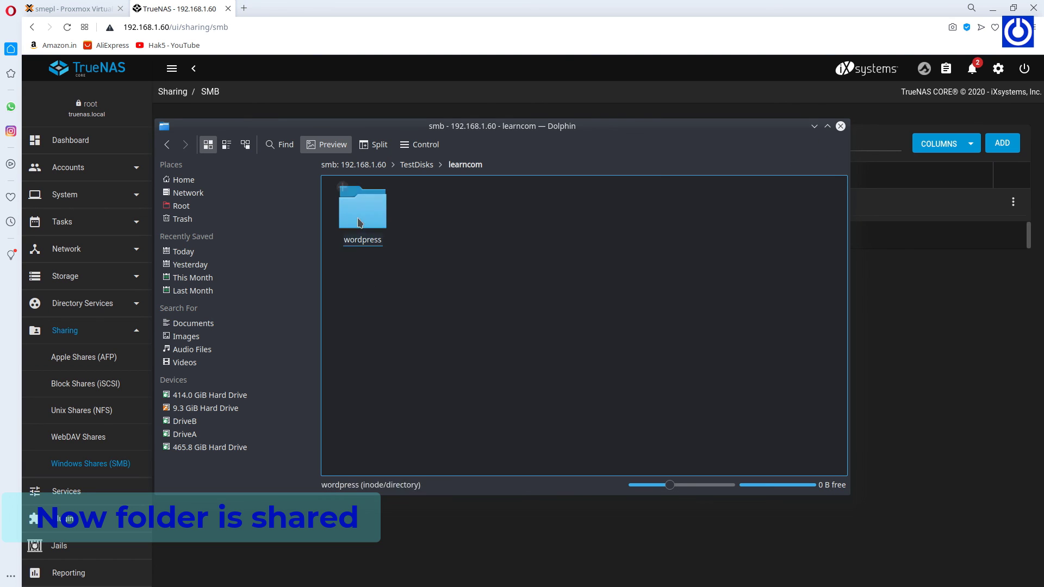
left_click(361, 212)
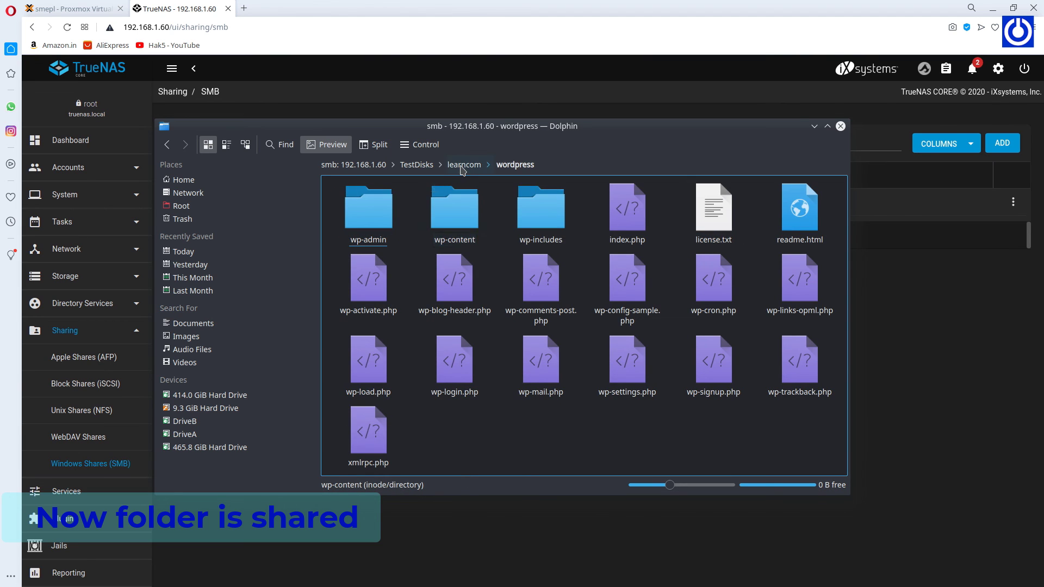
left_click(464, 164)
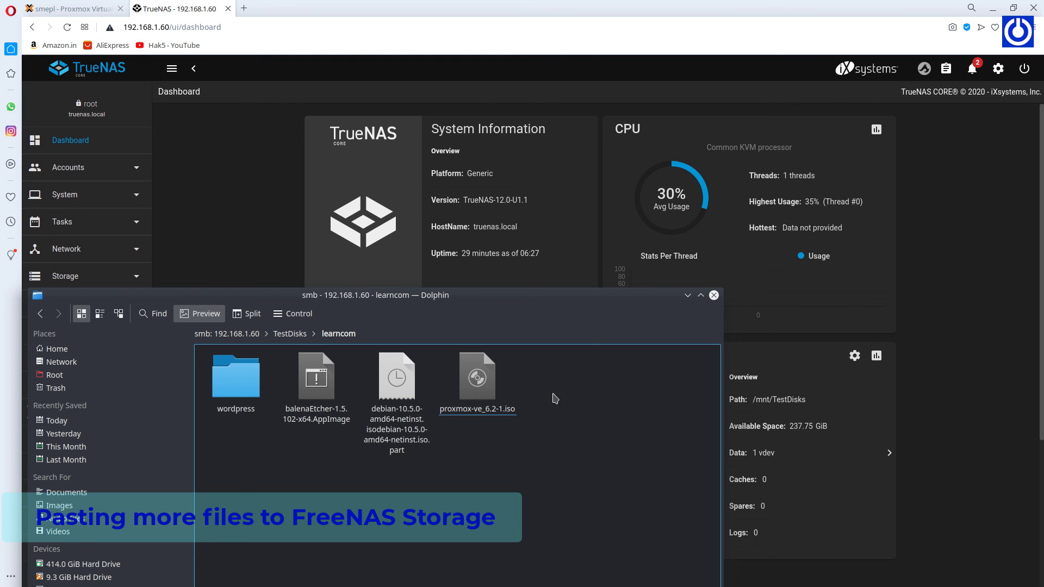
Reposition the Dolphin window on screen.
left_click_drag(583, 307, 591, 294)
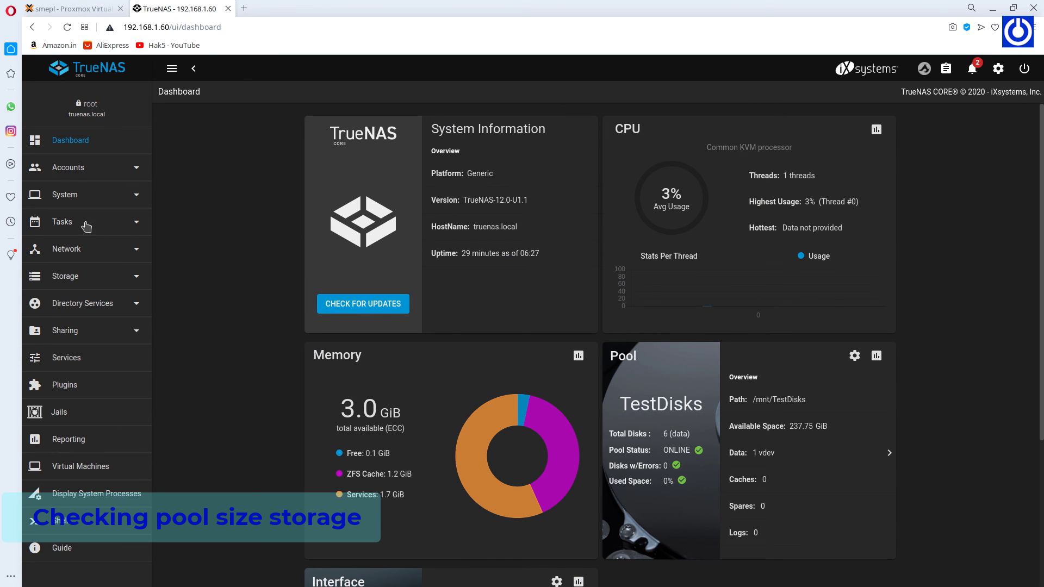
Check TestDisks per-user space usage in Storage > Pools, then return to the dashboard.
left_click(76, 277)
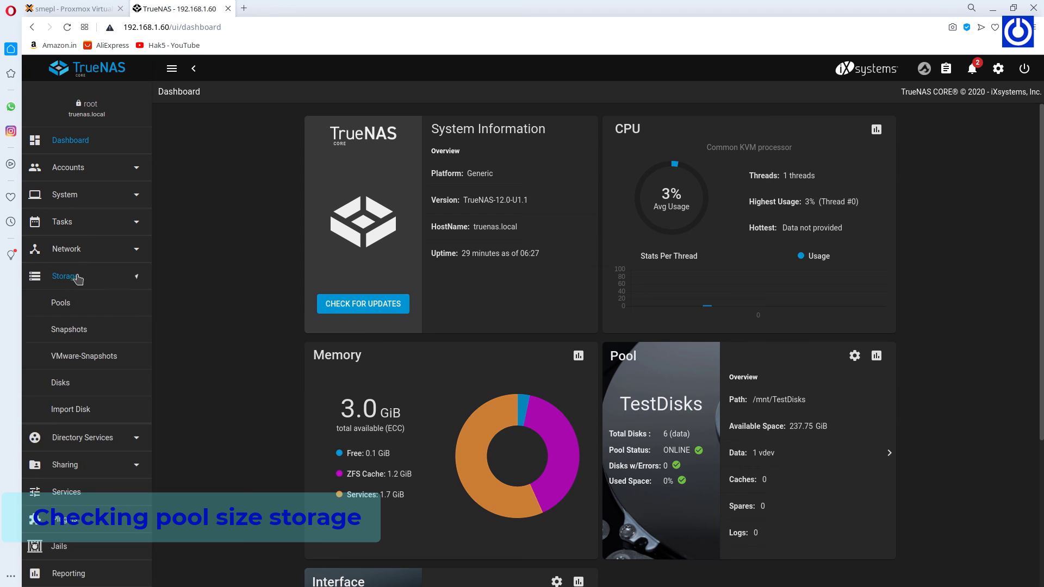
left_click(68, 309)
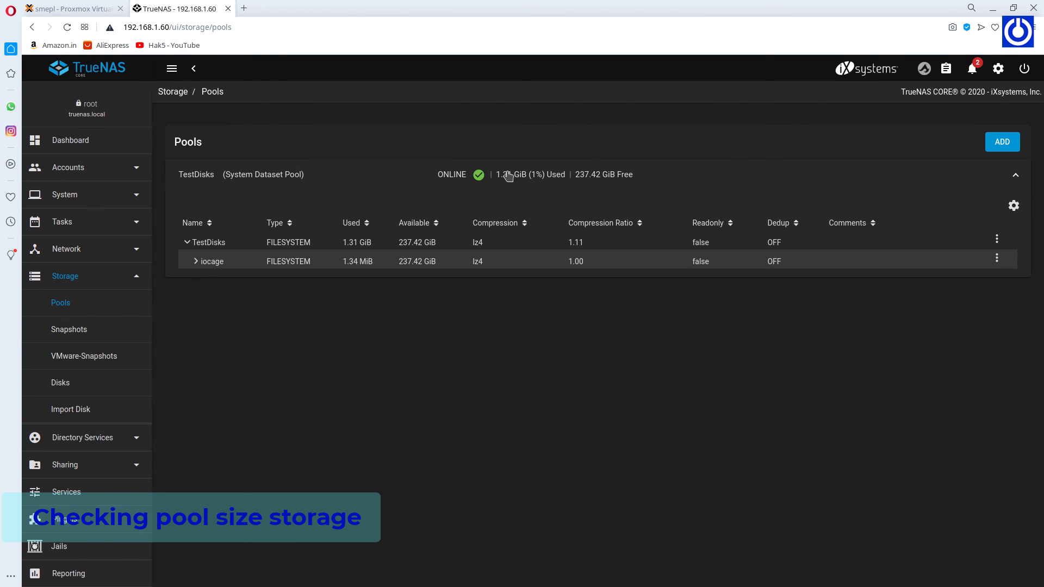
left_click(853, 242)
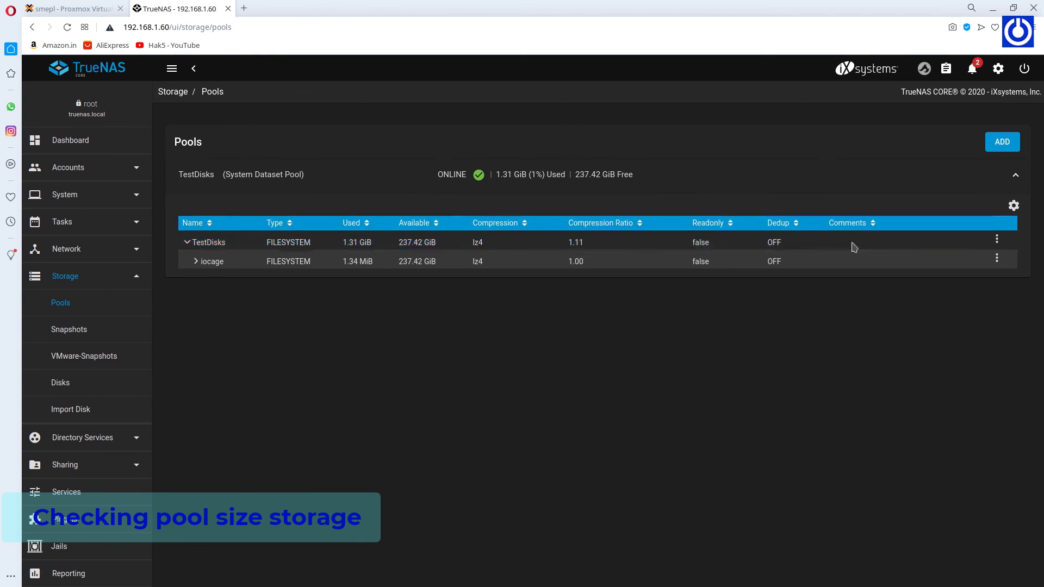
left_click(997, 241)
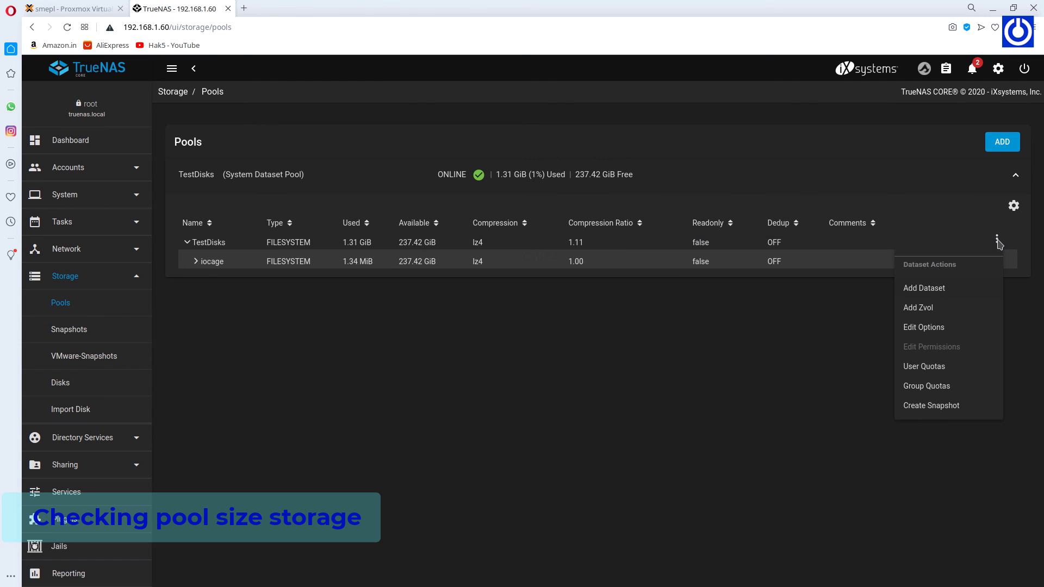
left_click(936, 368)
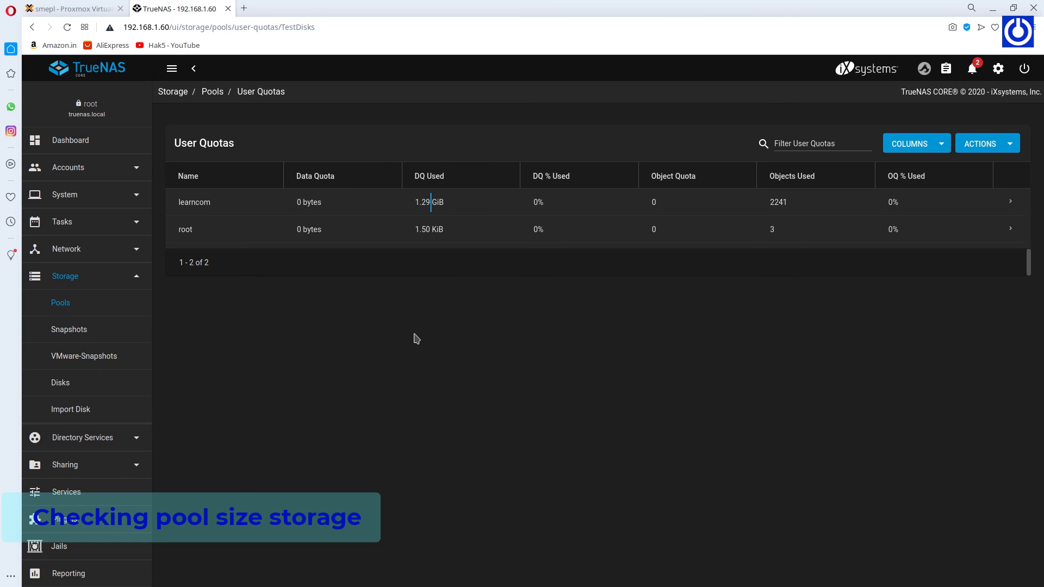
left_click(64, 143)
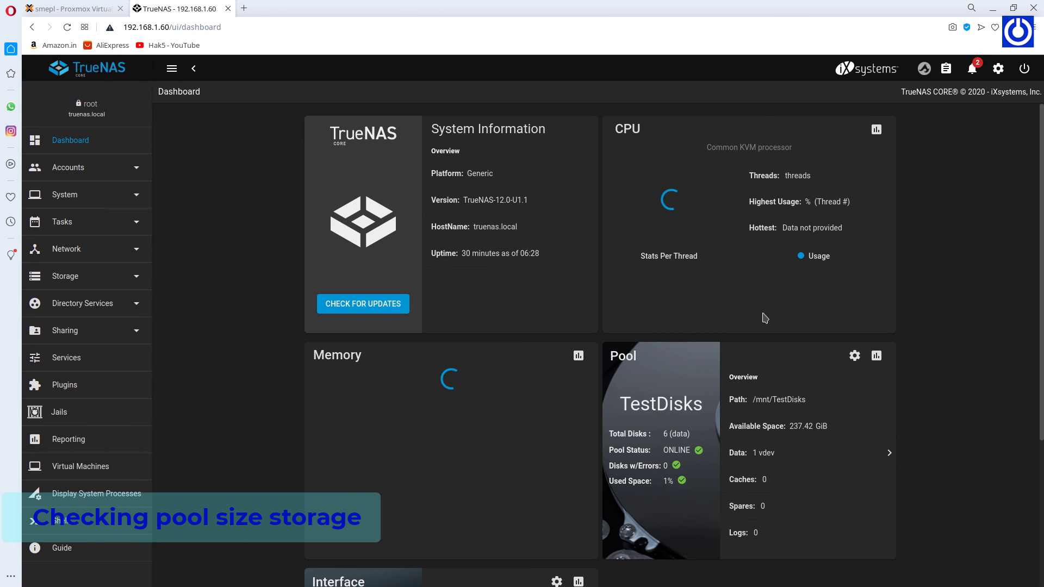
scroll(936, 323, "down", 4)
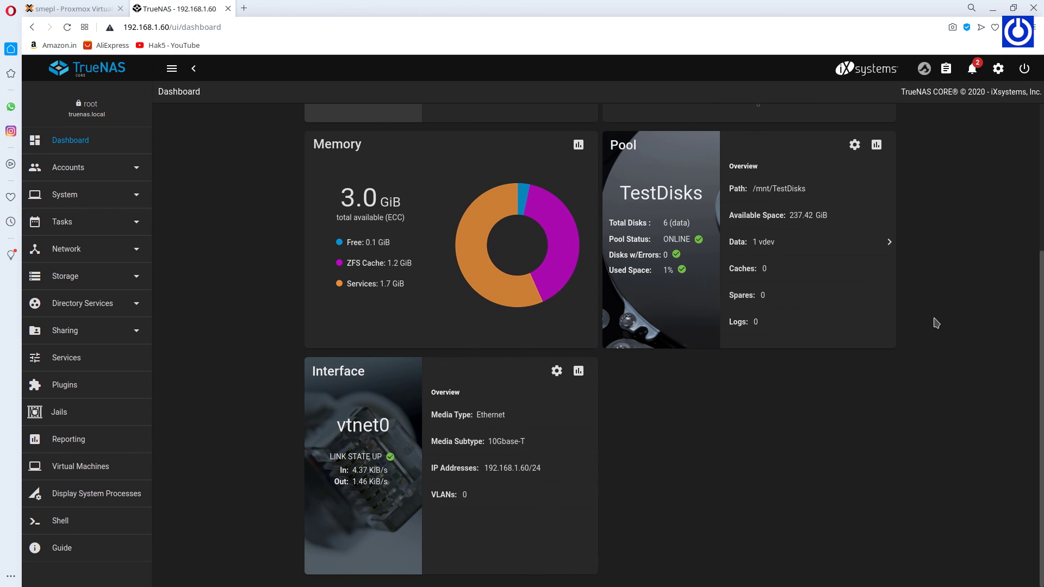
scroll(937, 323, "up", 4)
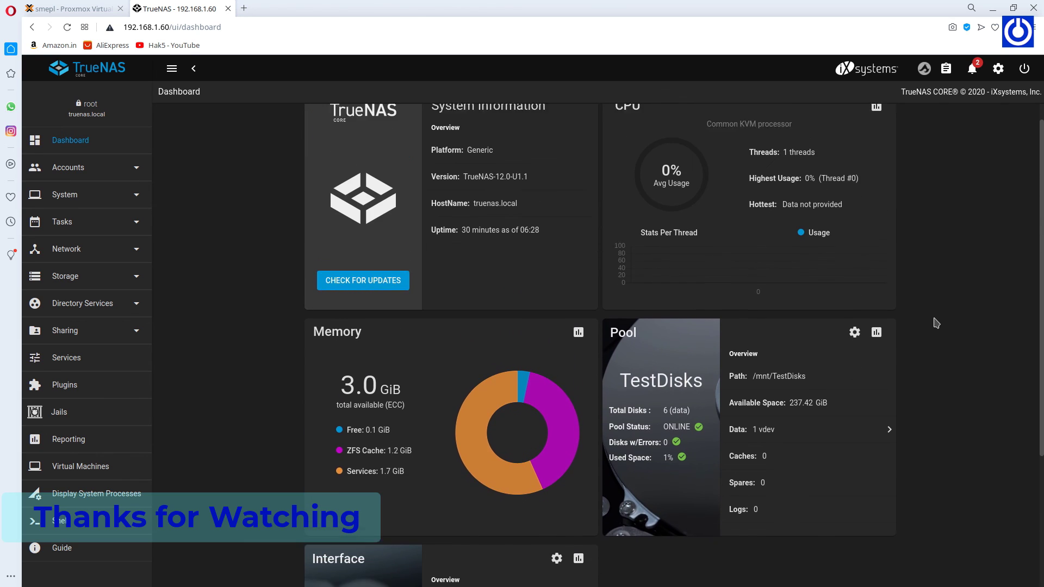